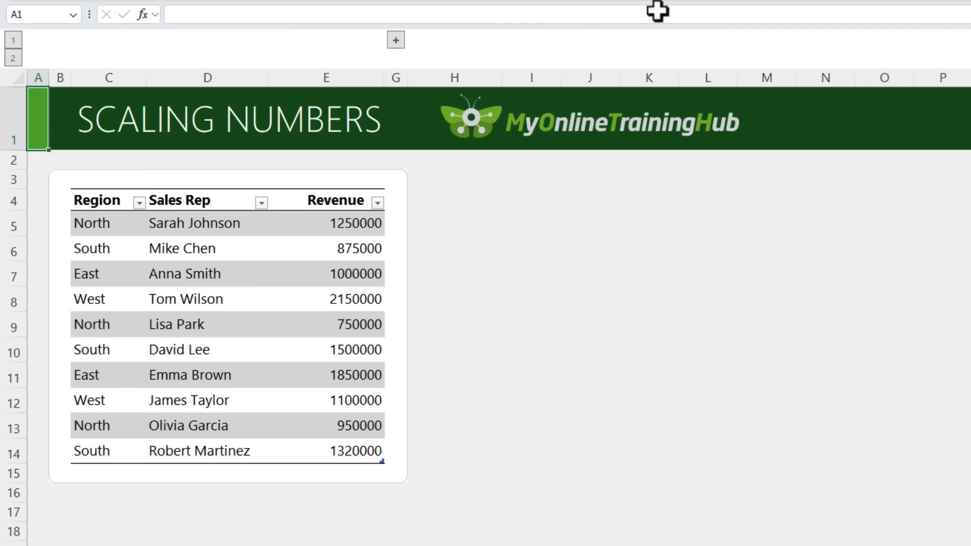
Set the Revenue values in E5:E14 to the Number format with two decimals and the thousands separator.
left_click(309, 187)
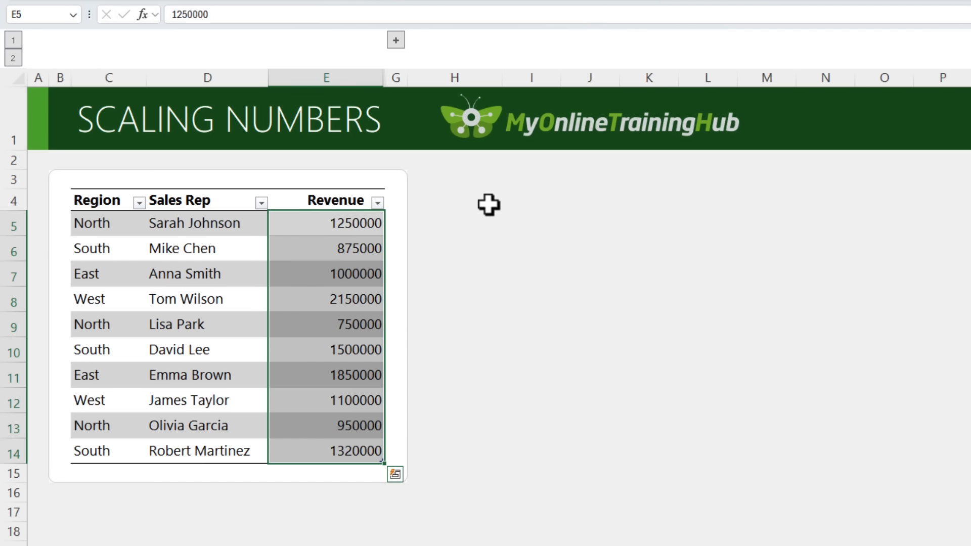
key("ctrl+1")
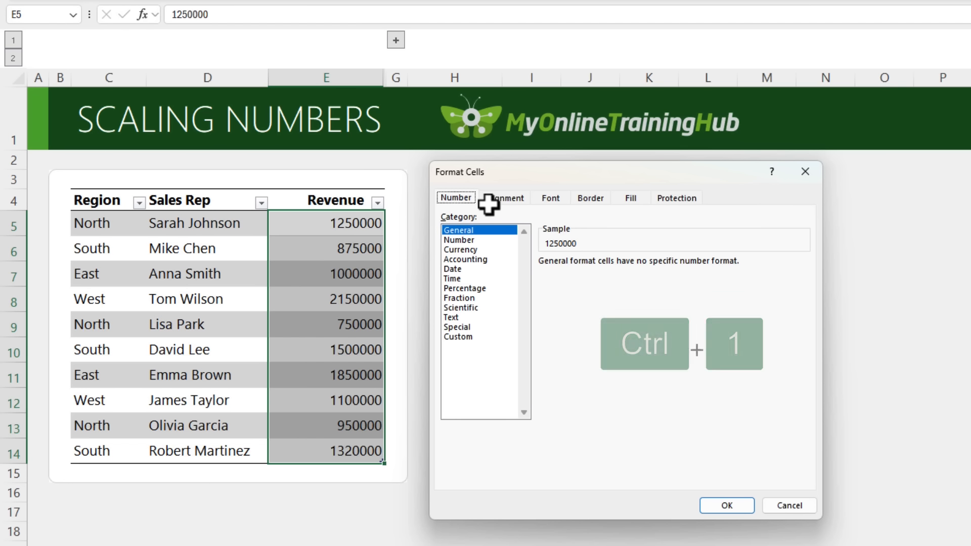
left_click(484, 241)
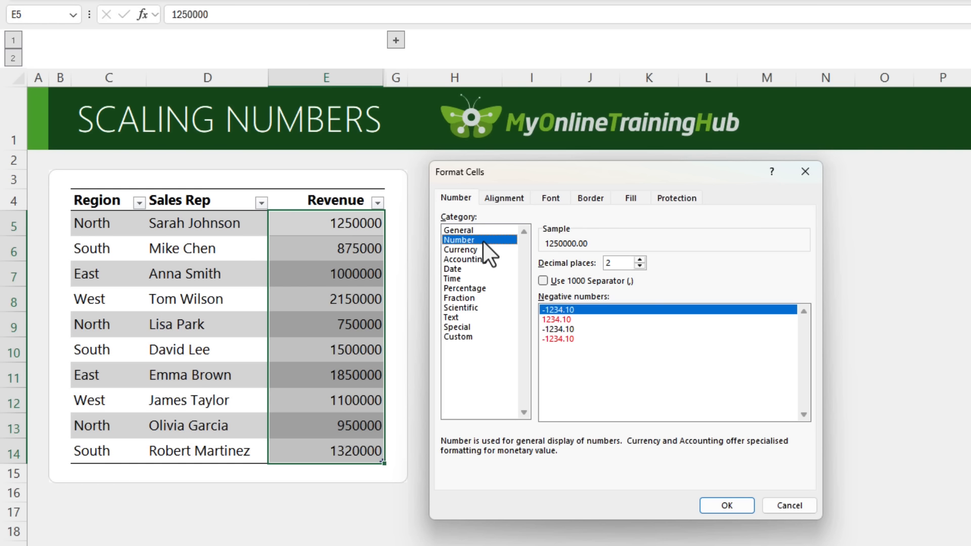
left_click(572, 282)
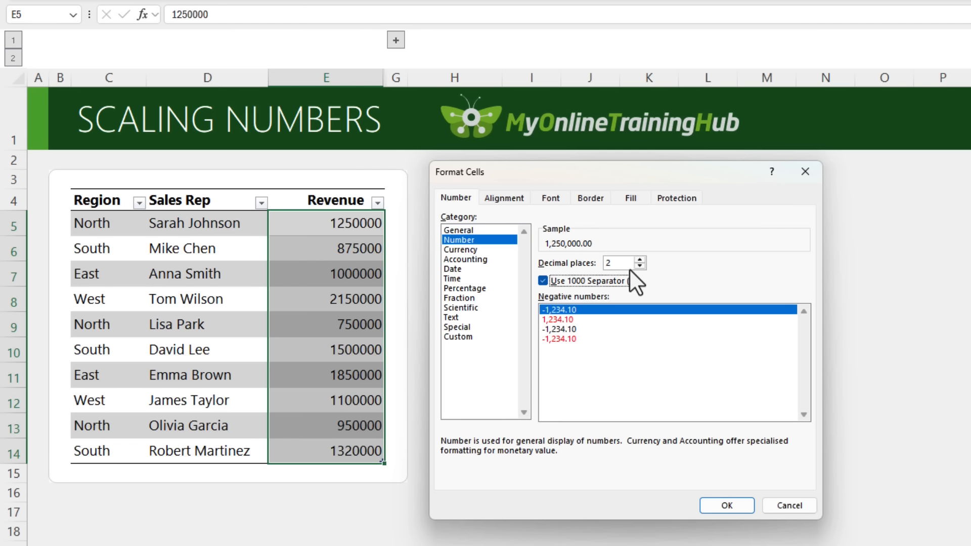
Turn the Revenue format into the custom code #,##0.00,,"M" to scale the values to millions, and apply it.
left_click(478, 336)
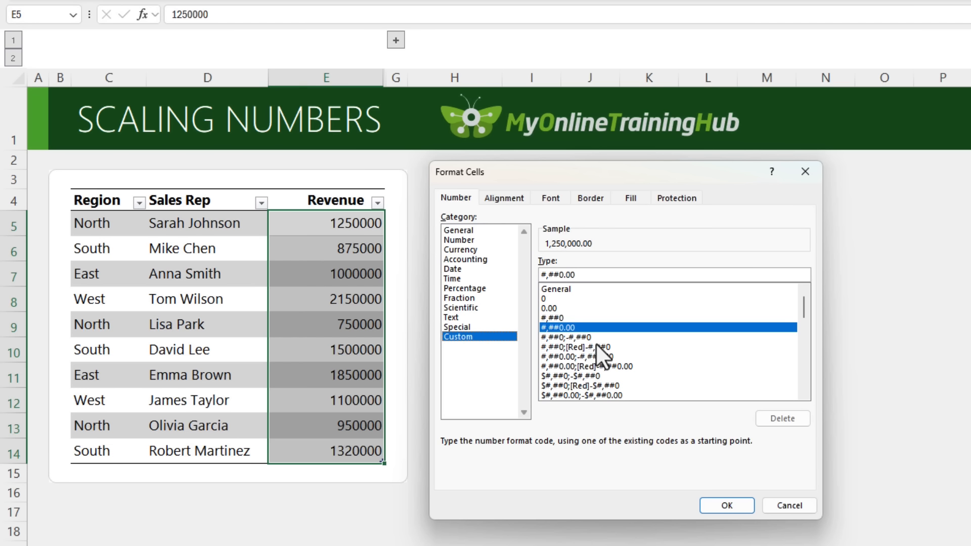
left_click(597, 275)
type(",")
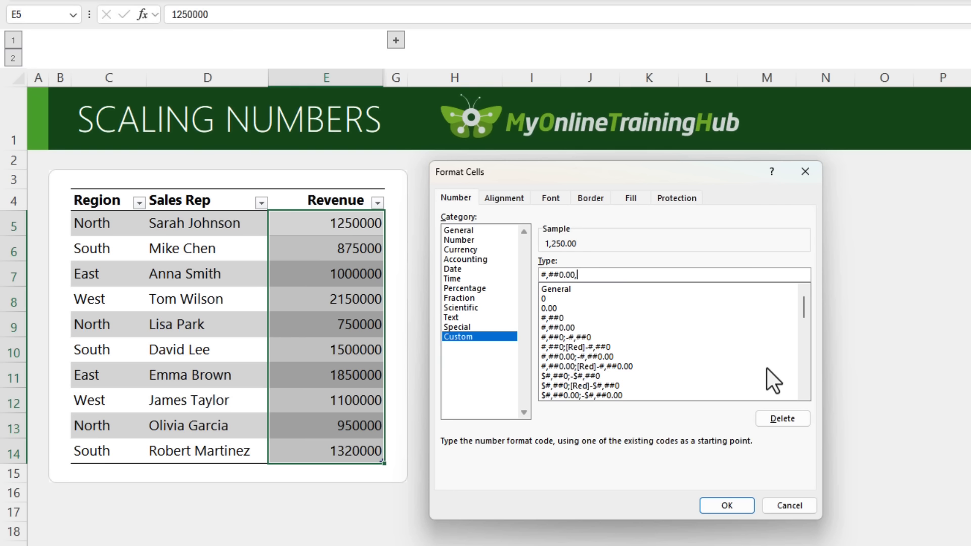
type(",")
type("\"M\"")
left_click(734, 505)
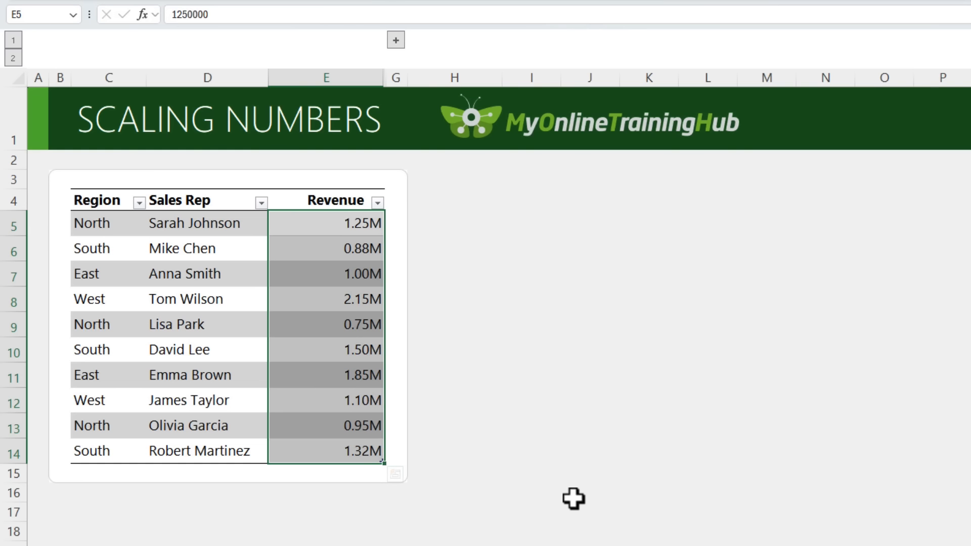
Step through the Revenue cells to compare each scaled display with its underlying value.
key("Up")
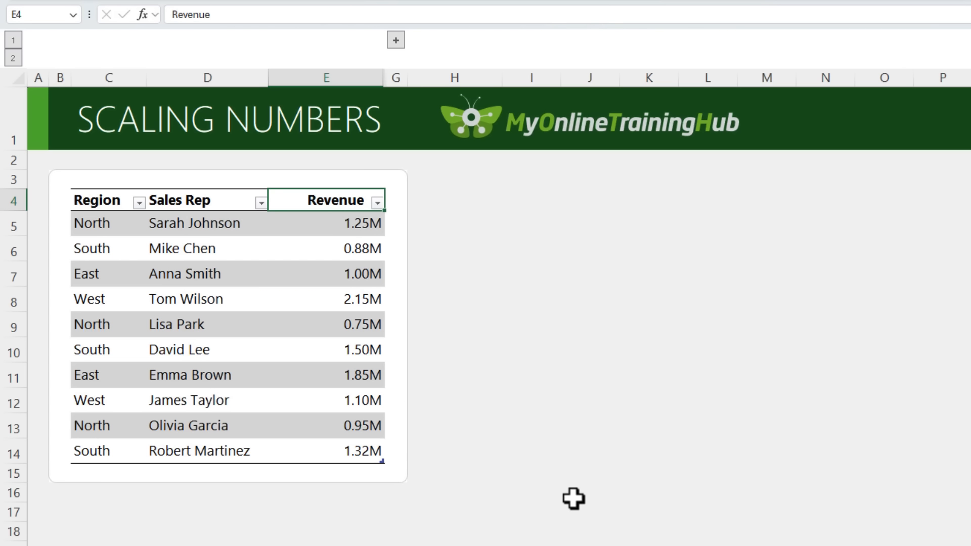
key("Down")
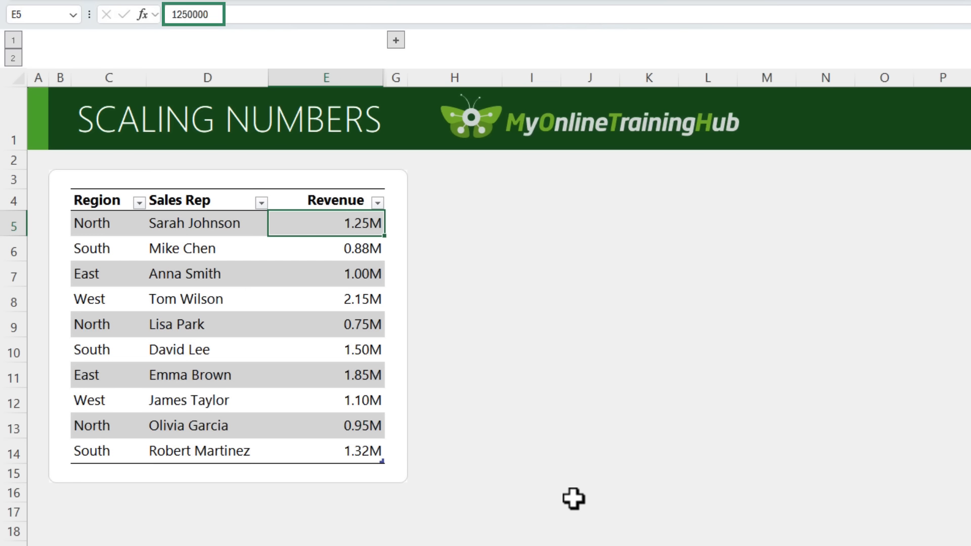
key("Down")
key("Down")
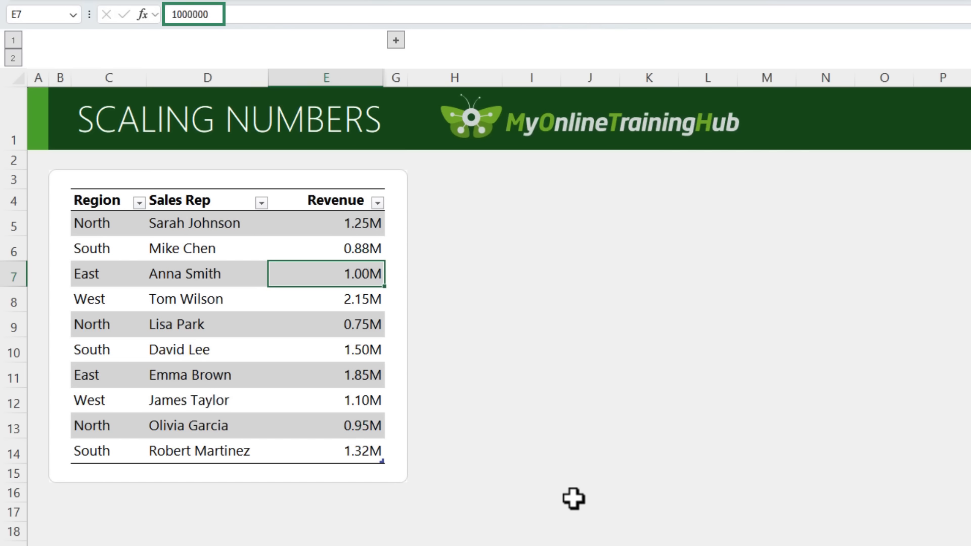
key("Down")
key("Down")
key("Down")
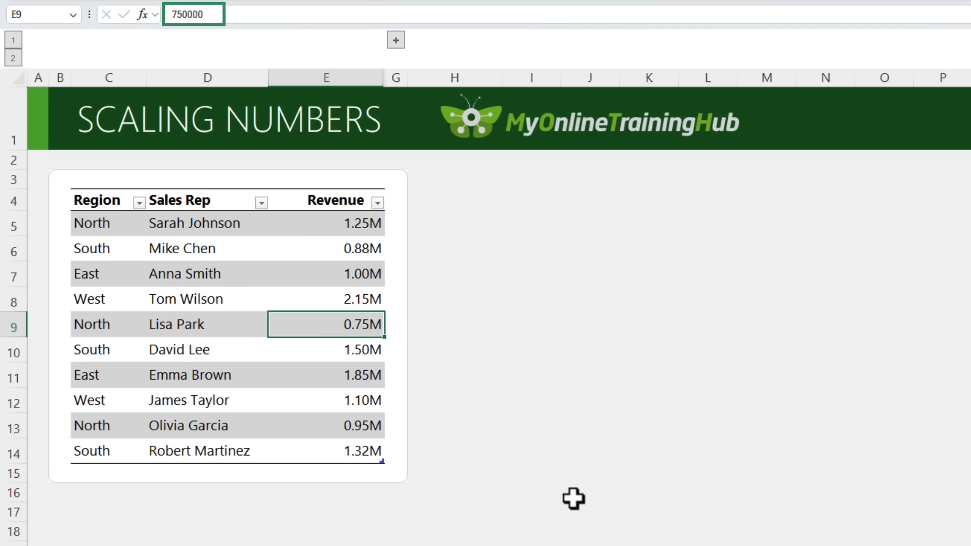
key("Down")
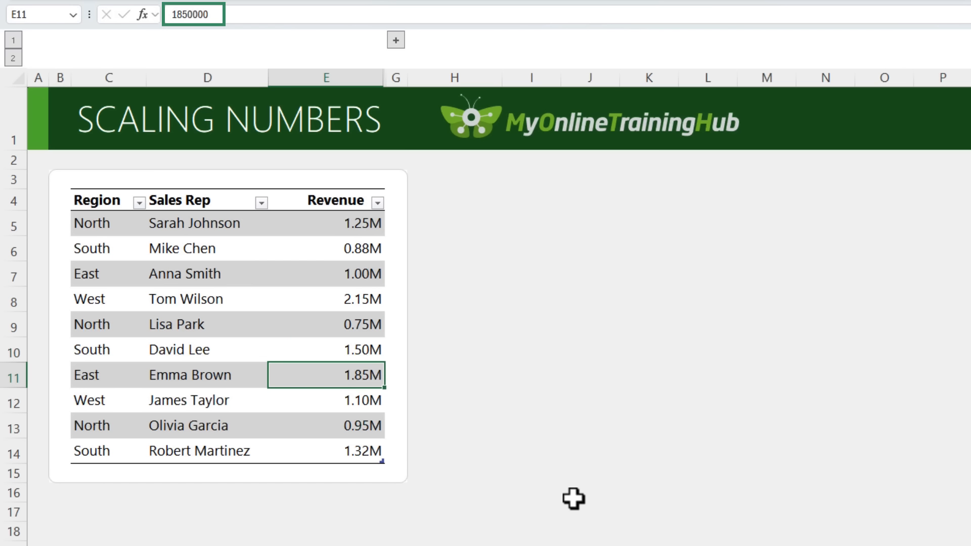
key("Down")
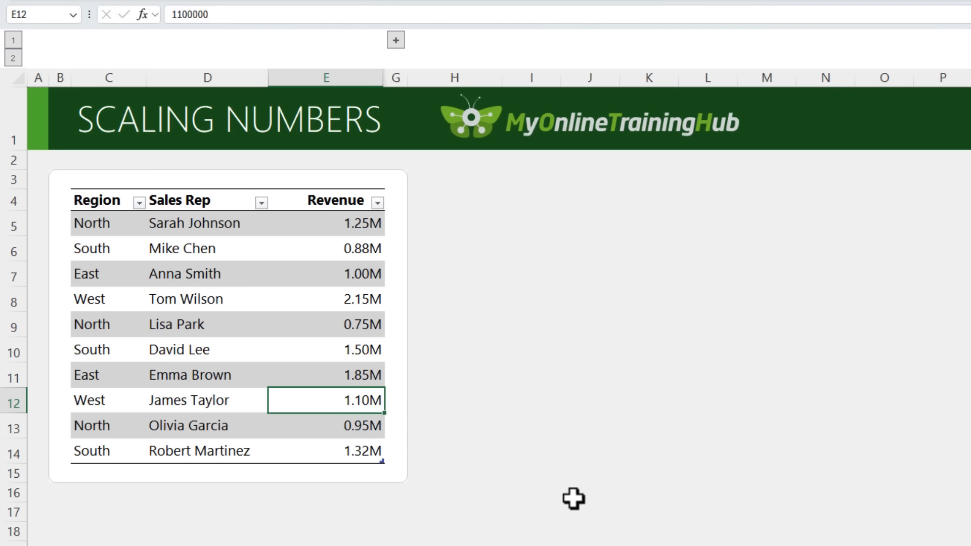
Reveal the hidden Commission column and choose the existing custom format #,##0.00,,"M" for its values.
left_click(396, 40)
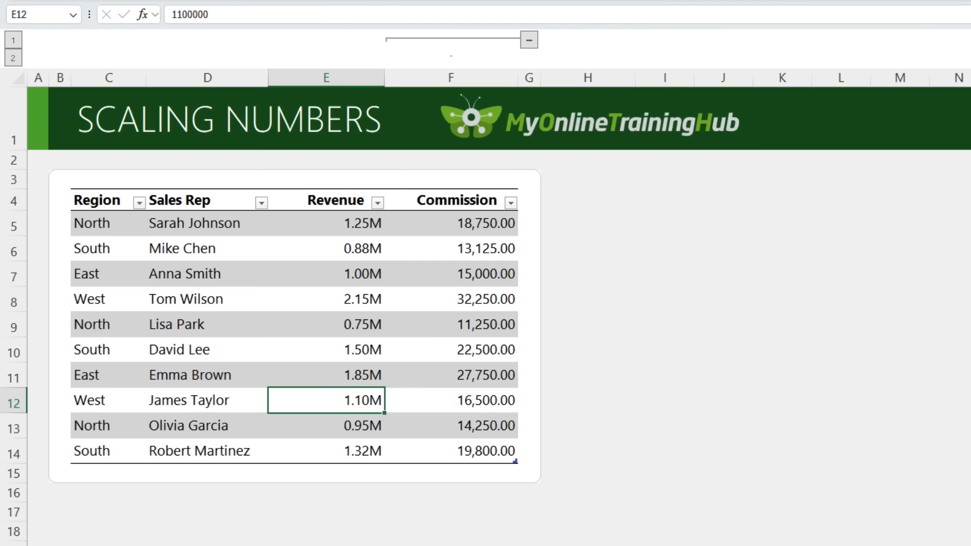
left_click(479, 207)
key("ctrl+1")
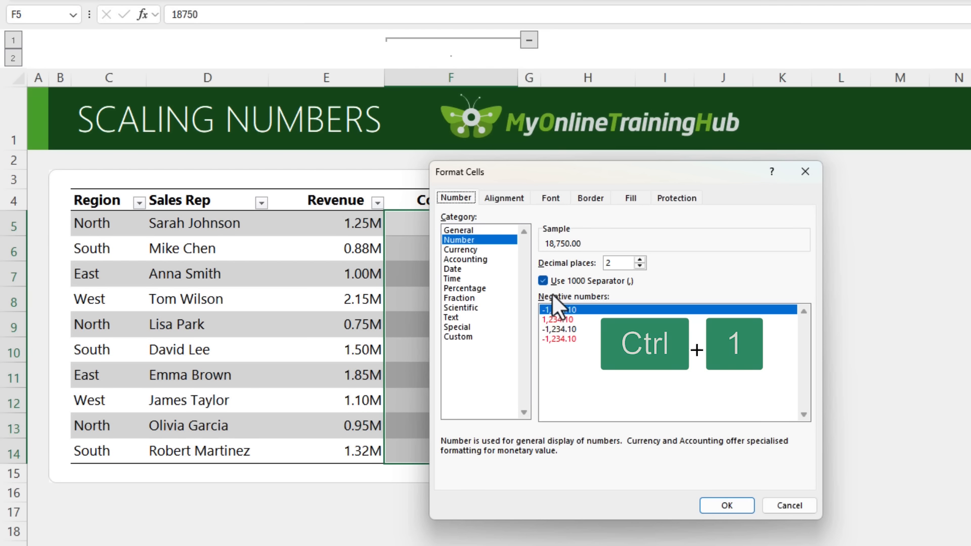
left_click(514, 336)
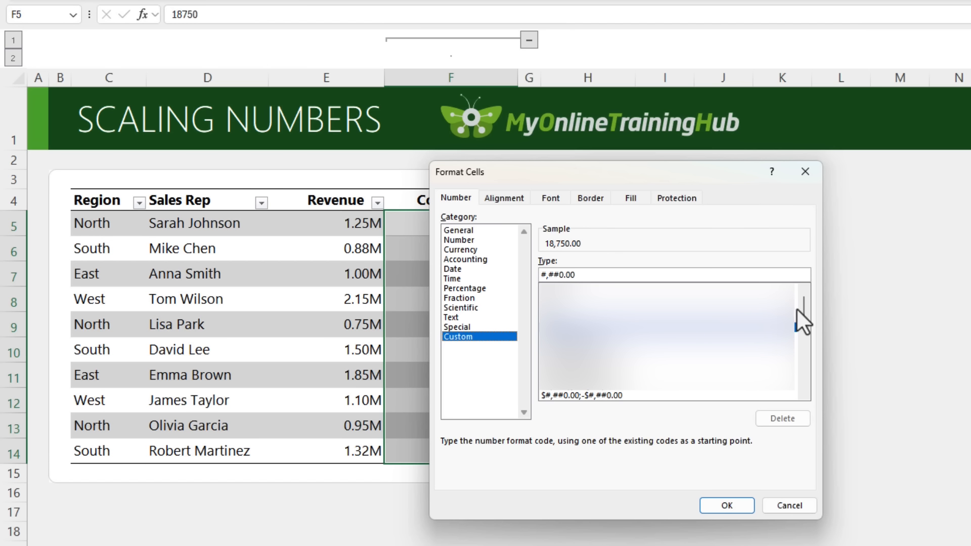
left_click_drag(797, 309, 800, 422)
left_click(601, 396)
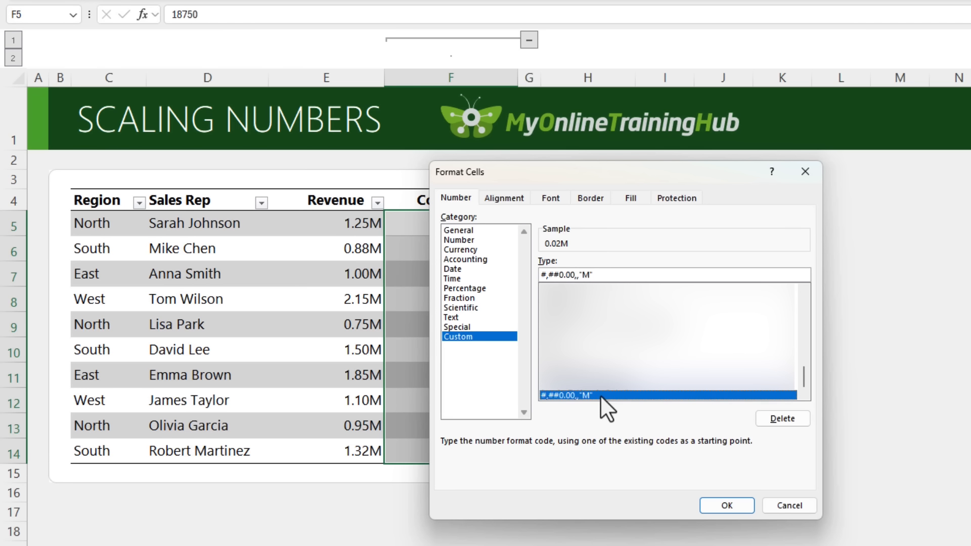
Edit the Commission values' custom format to #,##0.00,"K" for thousands and apply it.
left_click(581, 274)
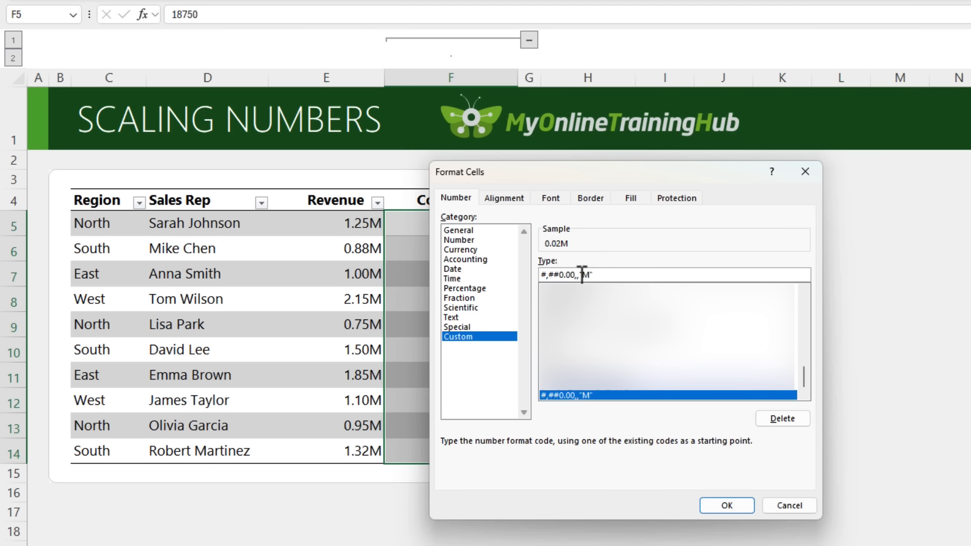
key("BackSpace")
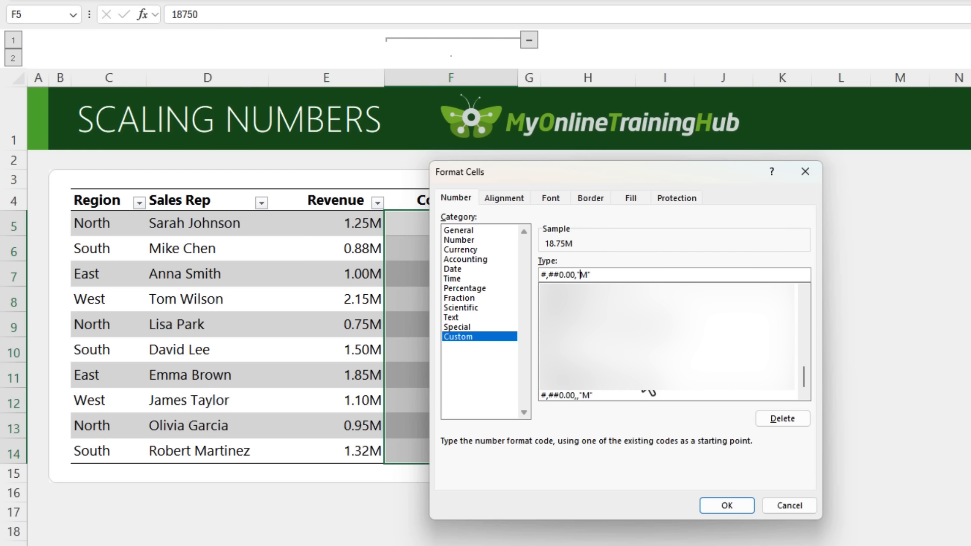
key("Delete")
key("Delete")
type("K\"")
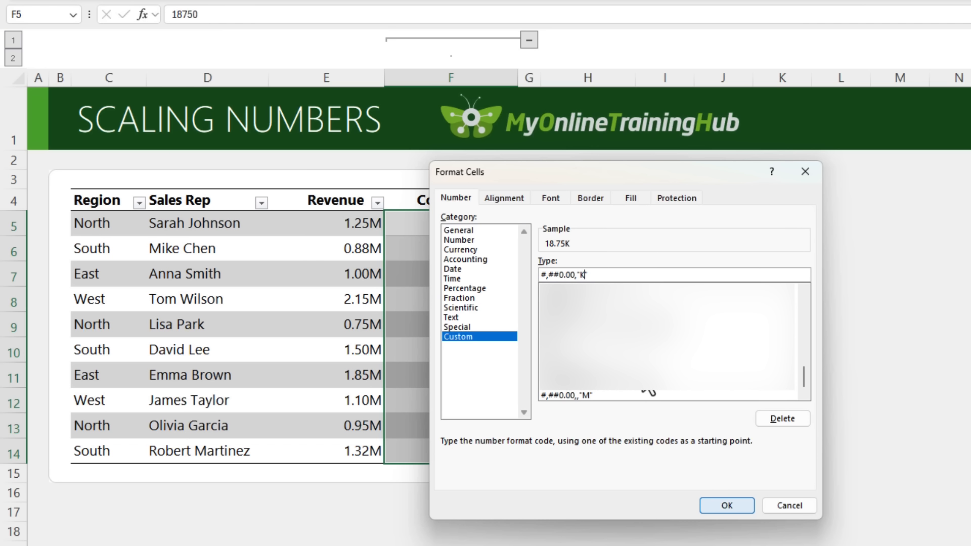
left_click(727, 506)
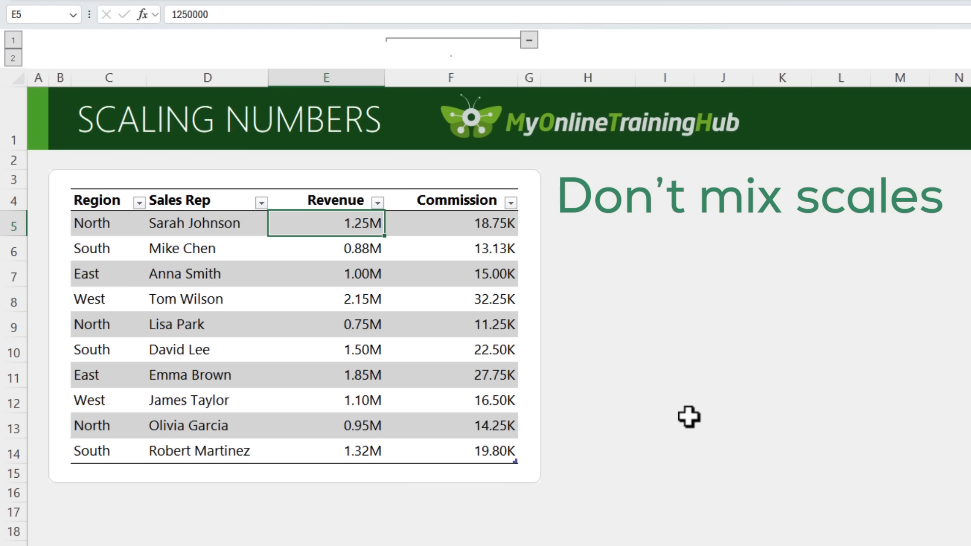
Rename the Revenue column header in E4 as "Revenue $'K".
key("Right")
key("Left")
key("Up")
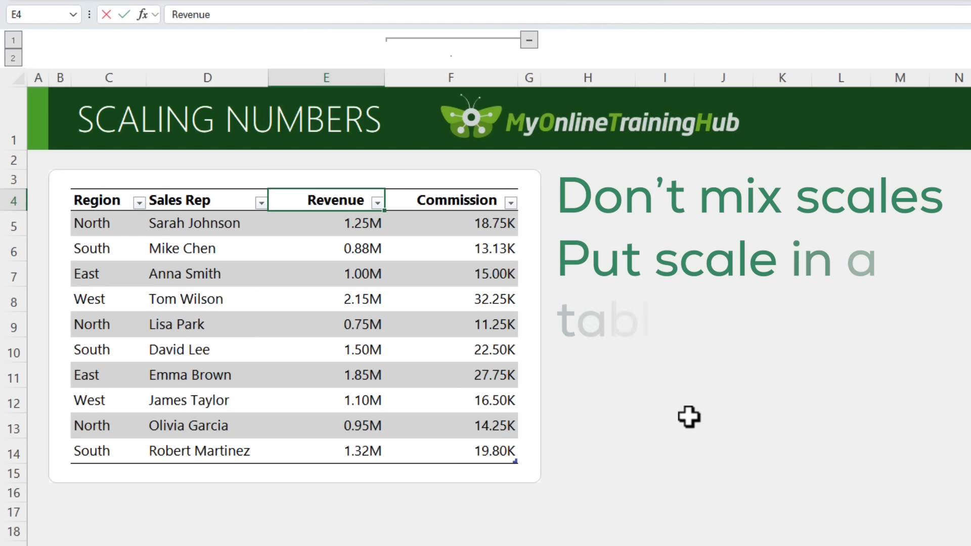
key("F2")
type("$'K")
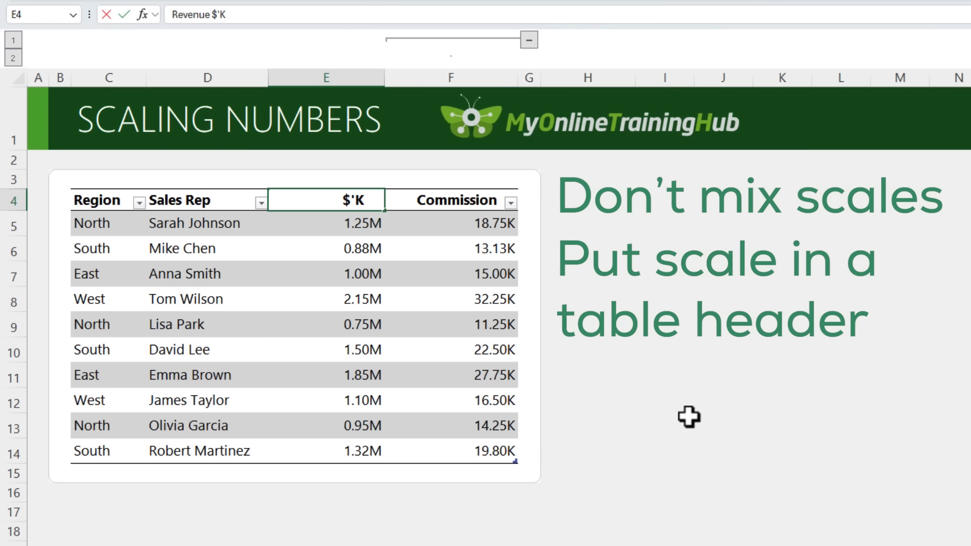
key("Return")
Copy the "$'K" suffix from the Revenue header and append it to the Commission header so it reads "Commission $'K".
key("Up")
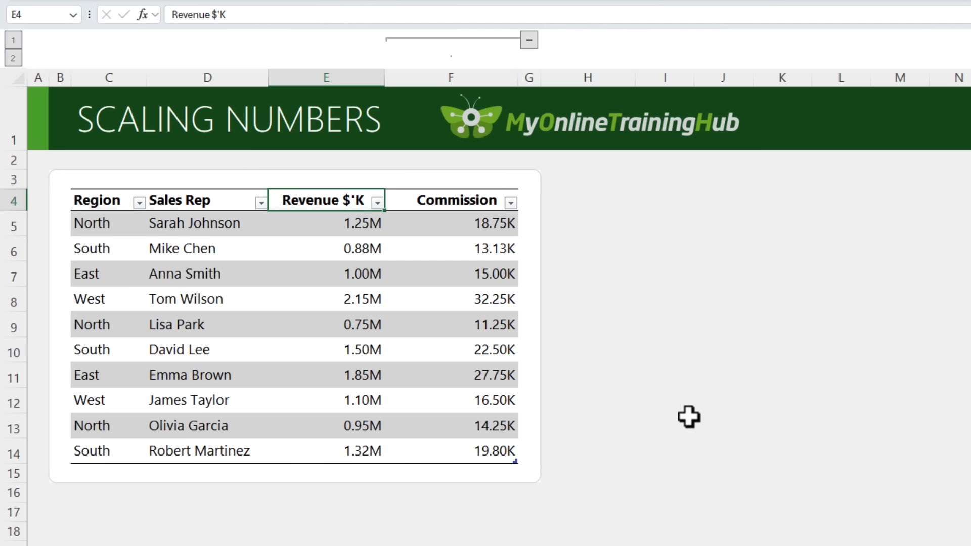
key("F2")
key("shift+Left")
key("shift+Left")
key("shift+Left")
key("ctrl+c")
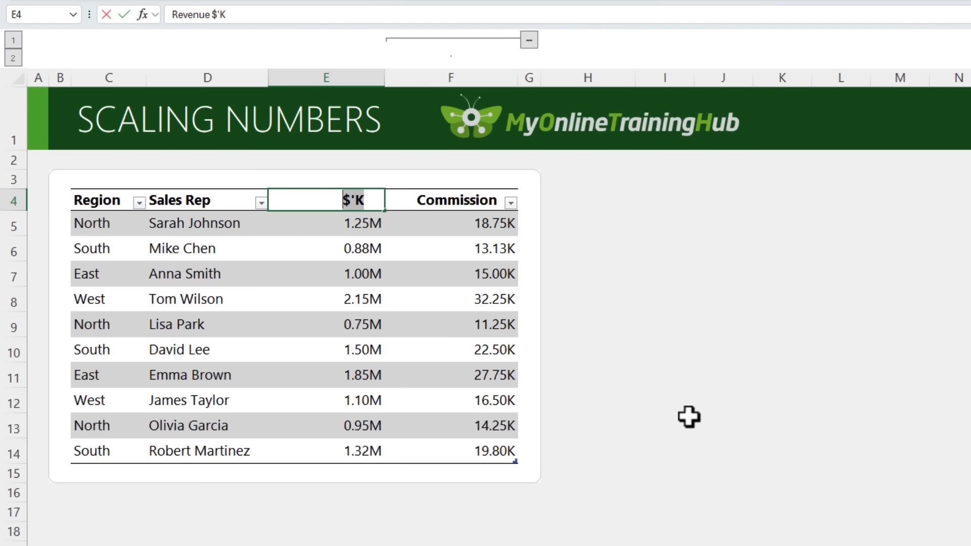
key("Escape")
key("Right")
key("F2")
key("ctrl+v")
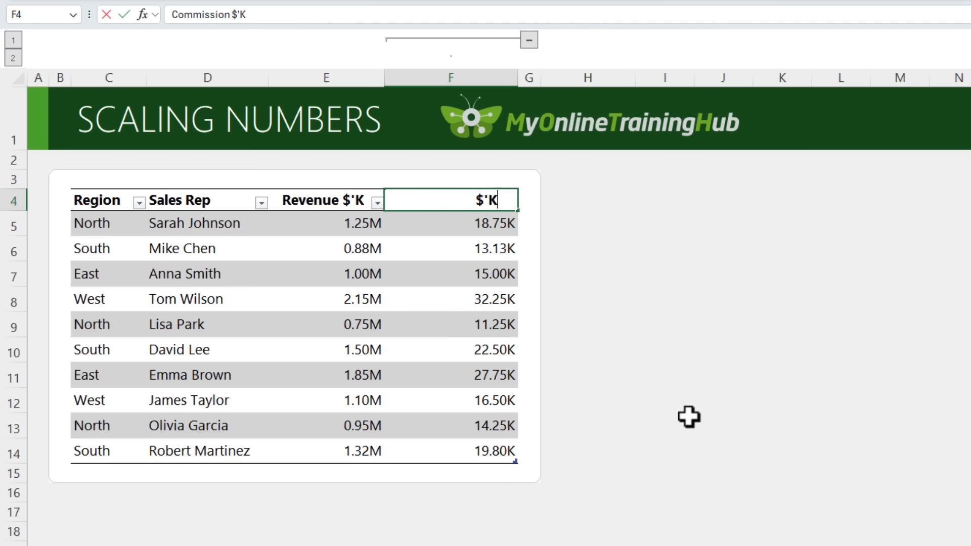
key("Return")
Change the Revenue values' custom number format so it scales to thousands with a K suffix.
key("Left")
key("ctrl+shift+Down")
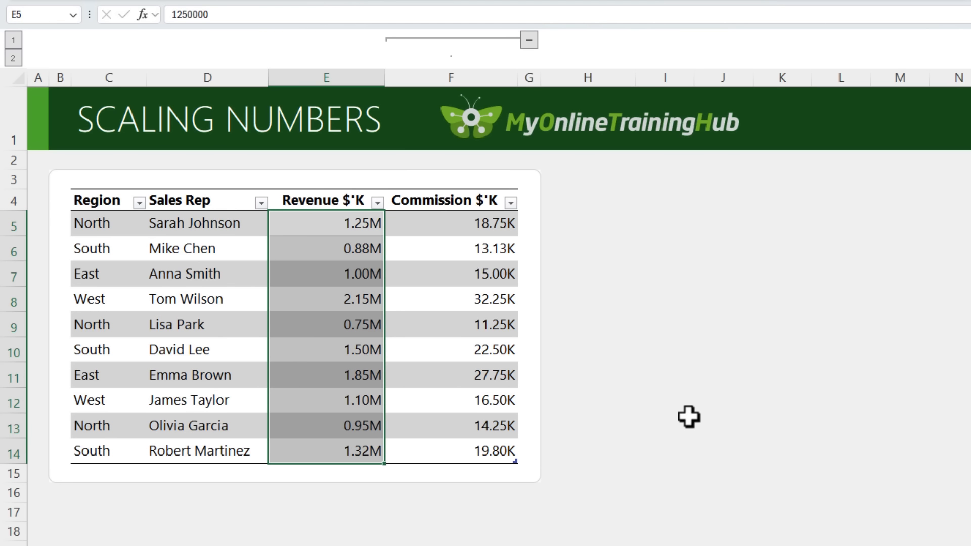
key("ctrl+1")
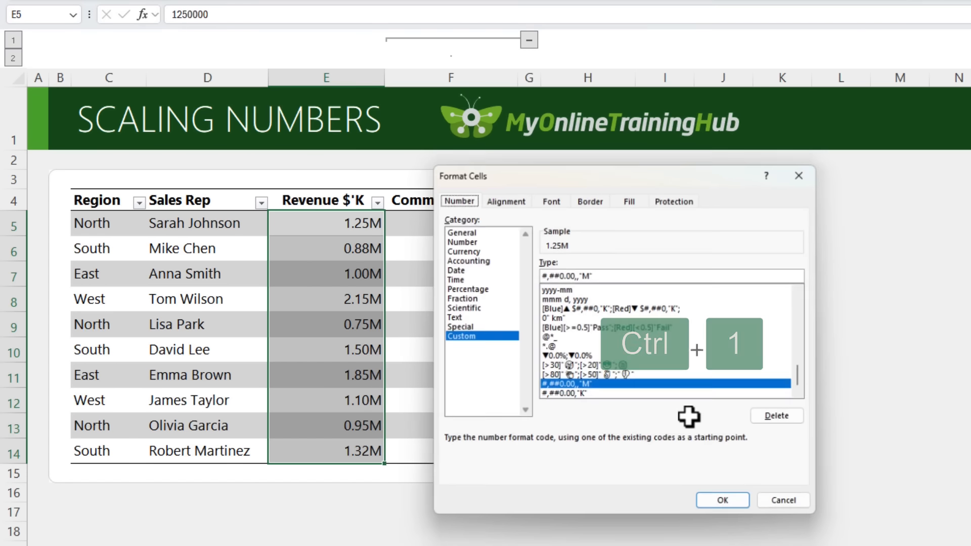
key("BackSpace")
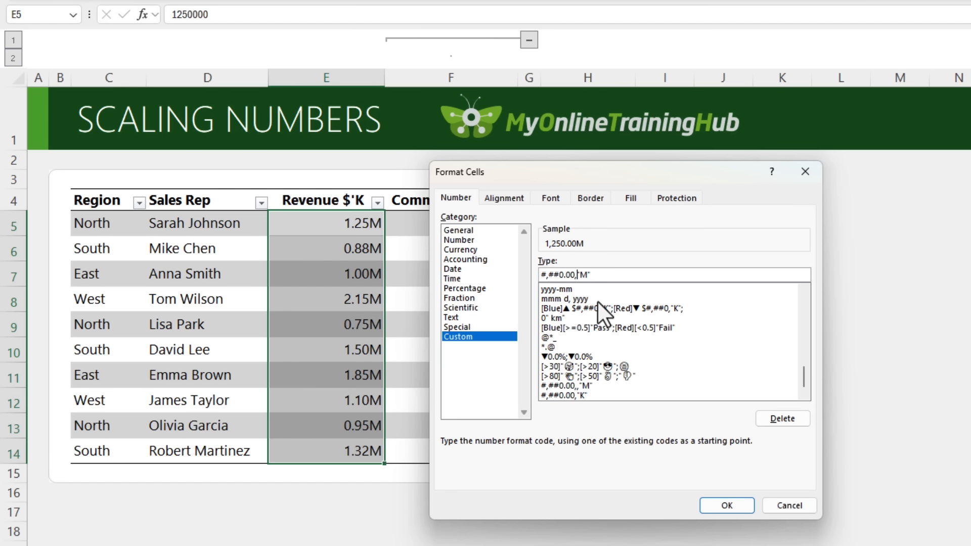
key("BackSpace")
key("BackSpace")
key("BackSpace")
key("Delete")
type("K")
left_click(715, 504)
key("Right")
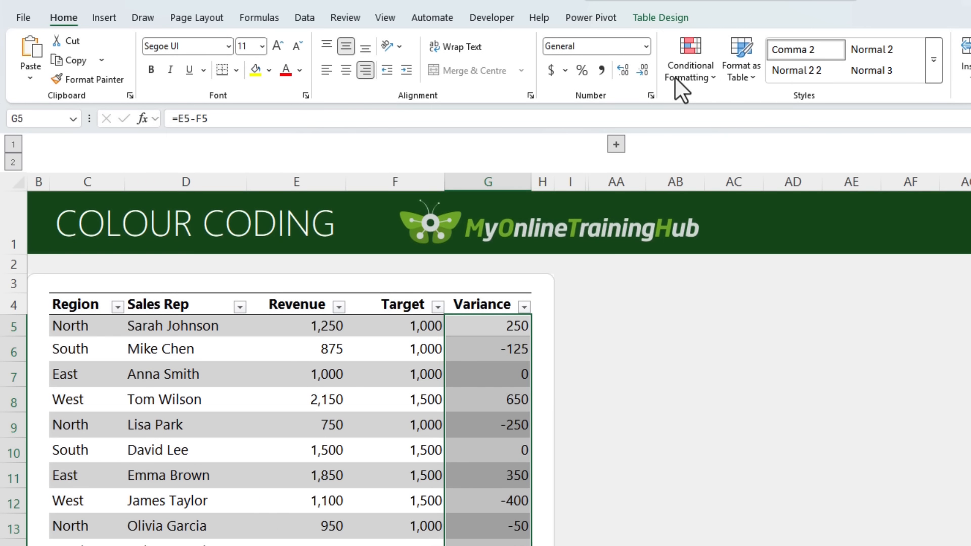
left_click(676, 76)
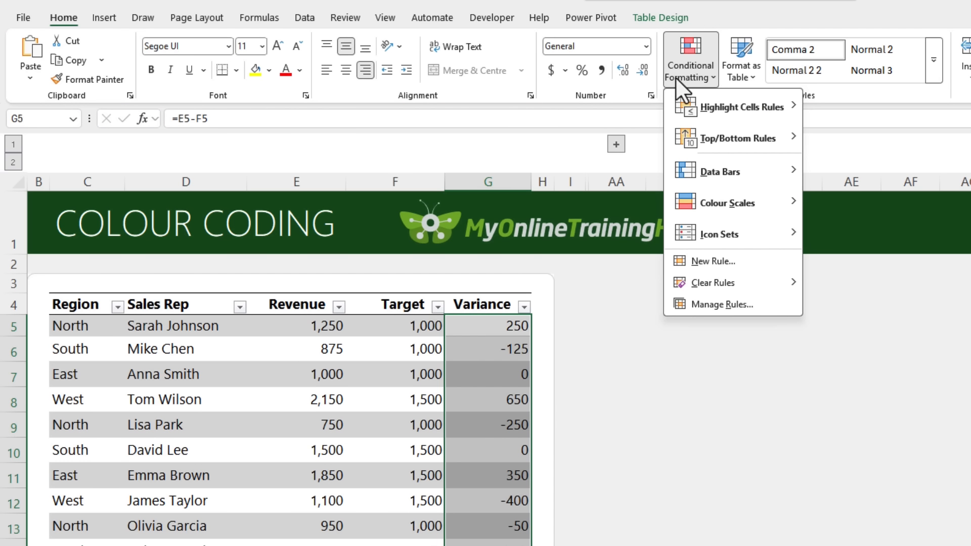
left_click(676, 77)
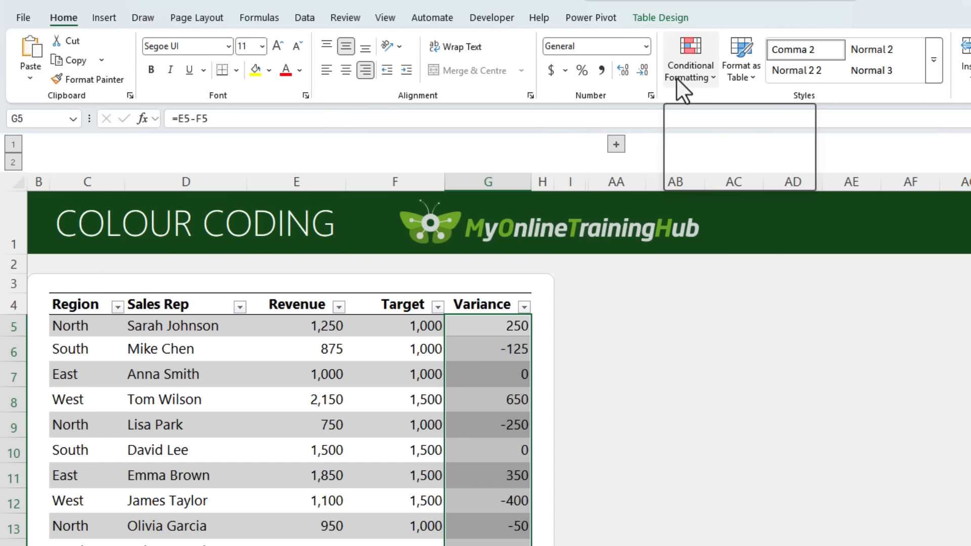
Give the Variance values a Number format with 0 decimal places, a thousands separator and red negatives without a minus sign.
key("ctrl+1")
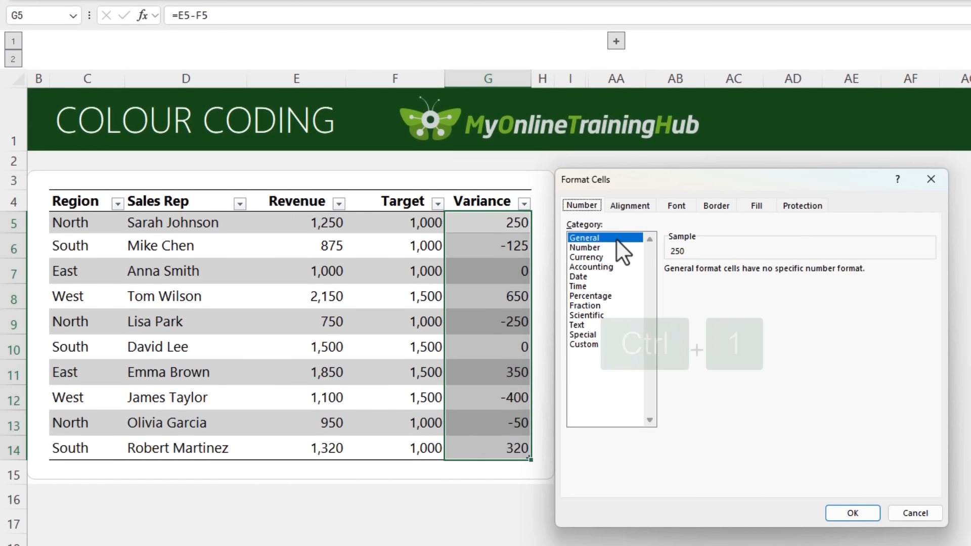
left_click(615, 352)
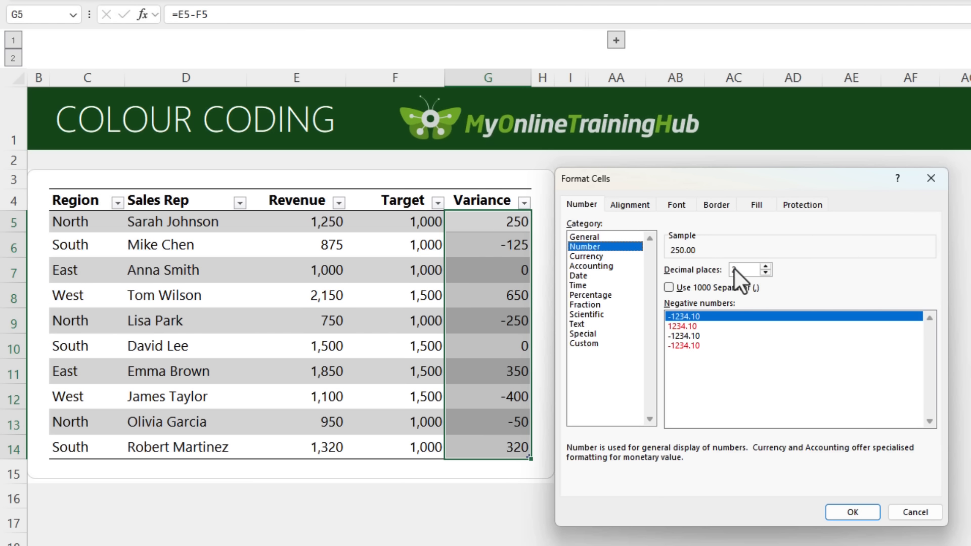
left_click(766, 273)
left_click(766, 272)
left_click(669, 287)
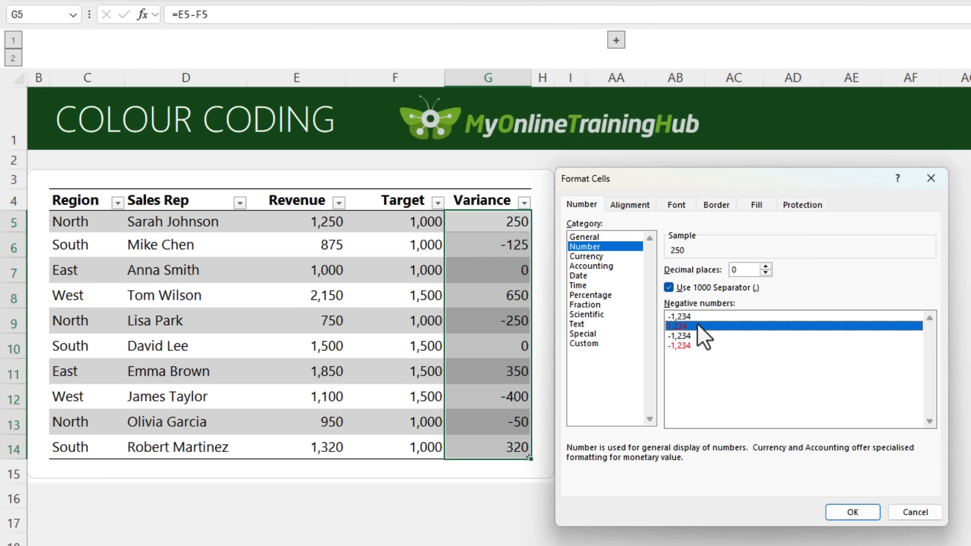
Extend the Variance number format to the custom code [Green]#,##0;[Red]#,##0;- and apply it.
left_click(585, 343)
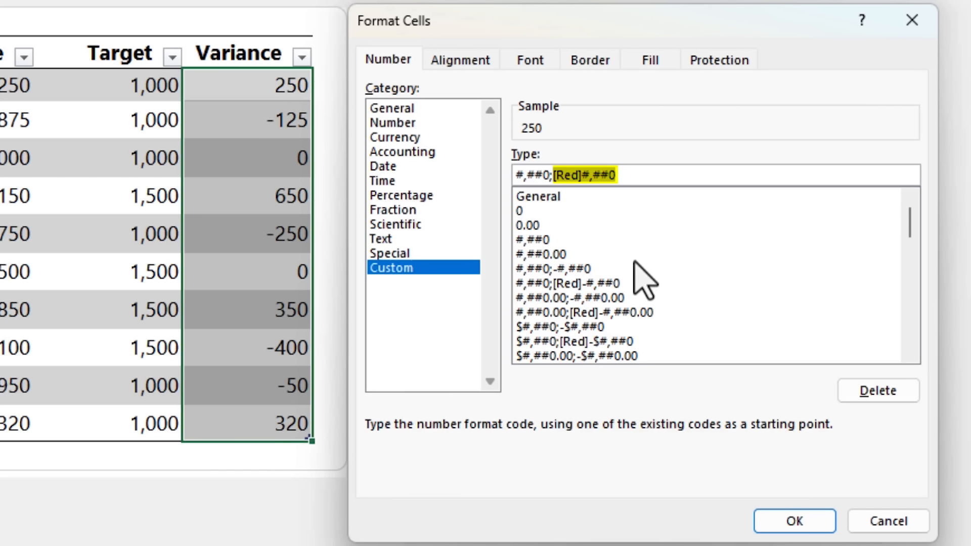
left_click(521, 175)
type("[")
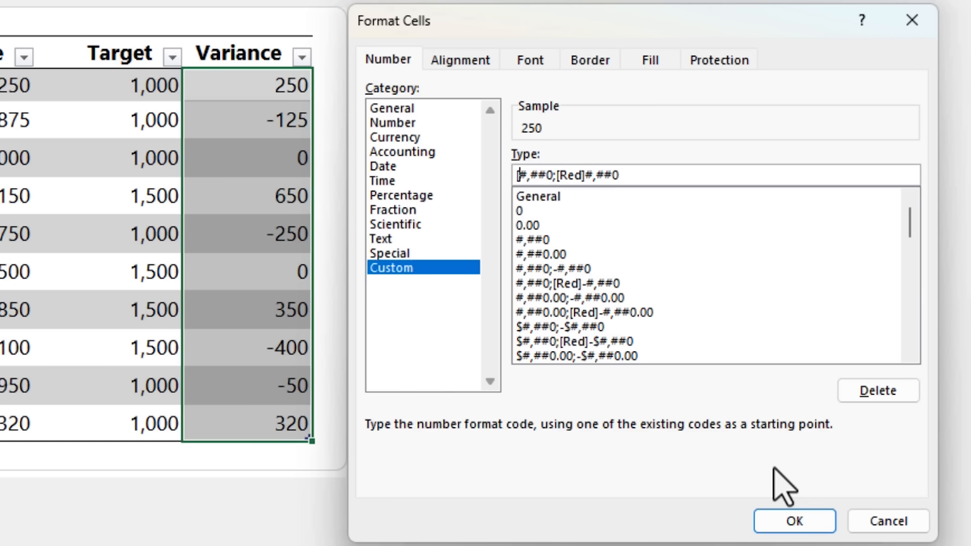
type("Green")
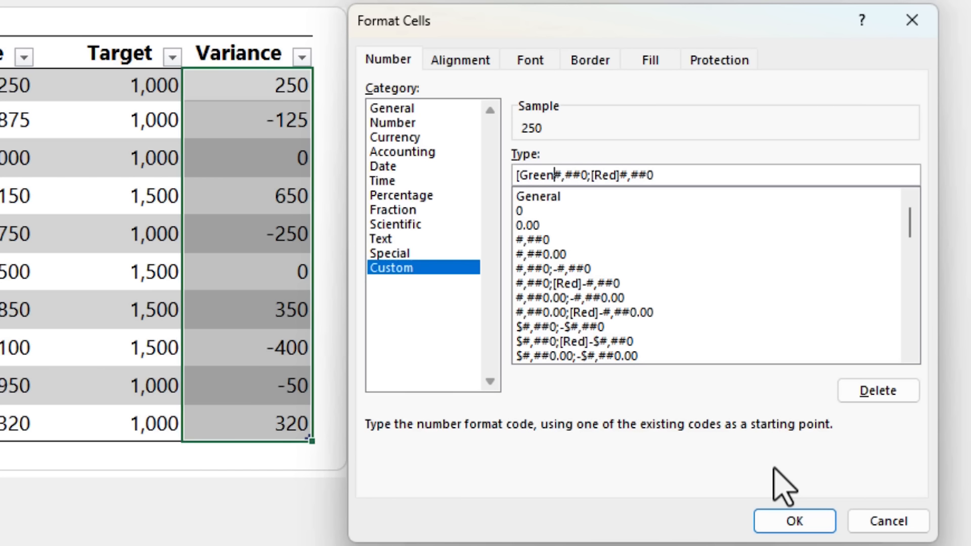
type("]")
key("End")
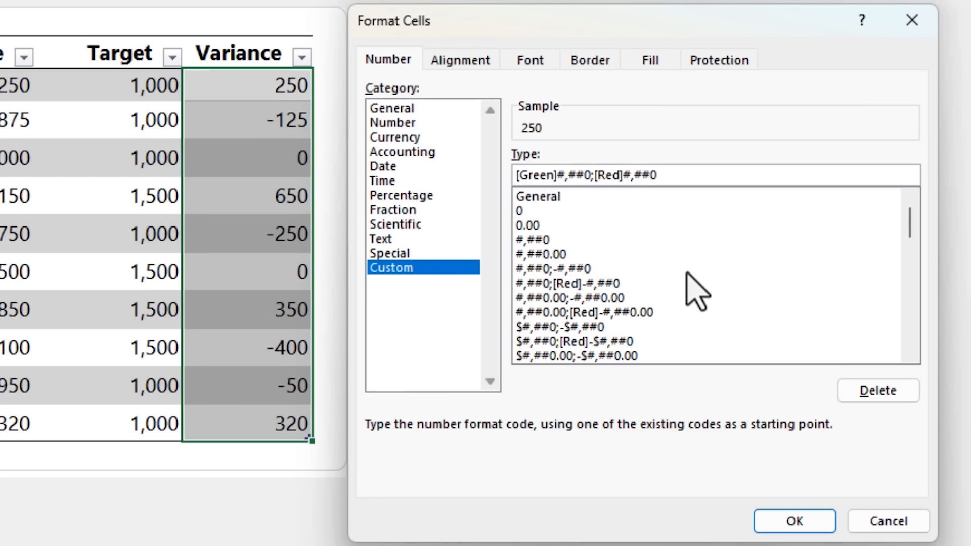
type(";-")
left_click(772, 521)
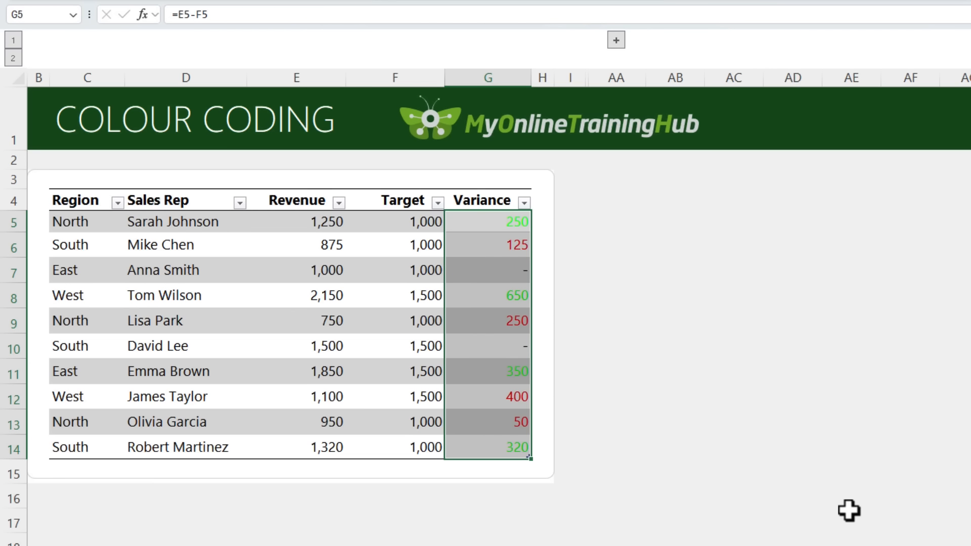
Expand the grouped columns beside the variance table and examine the colour names and numbers available for formats, including [Color 10].
left_click(616, 40)
left_click_drag(159, 219, 221, 402)
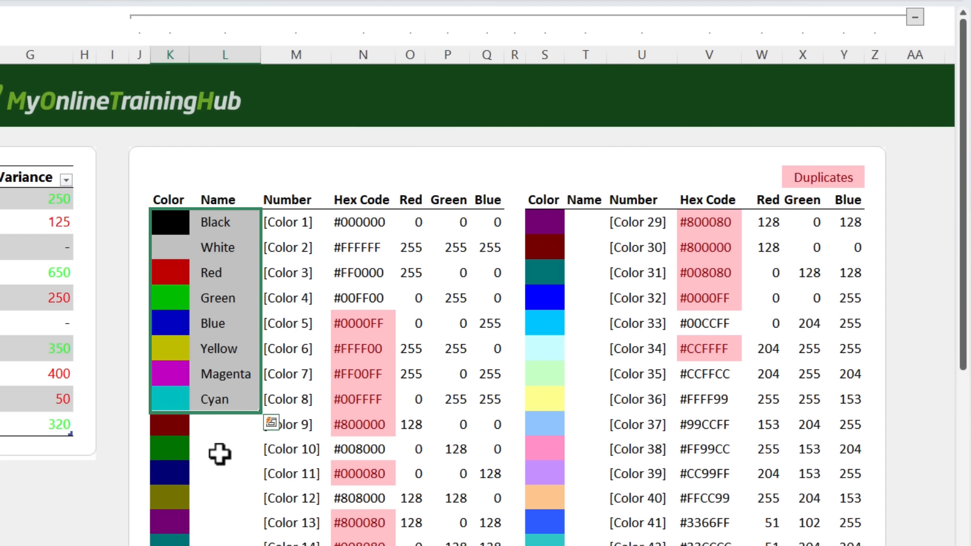
scroll(220, 454, "down", 5)
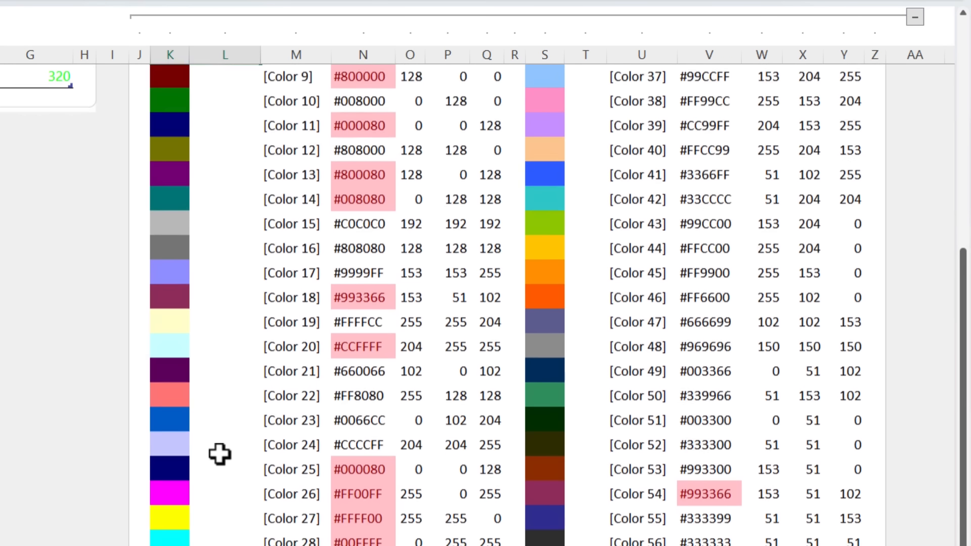
scroll(220, 454, "up", 5)
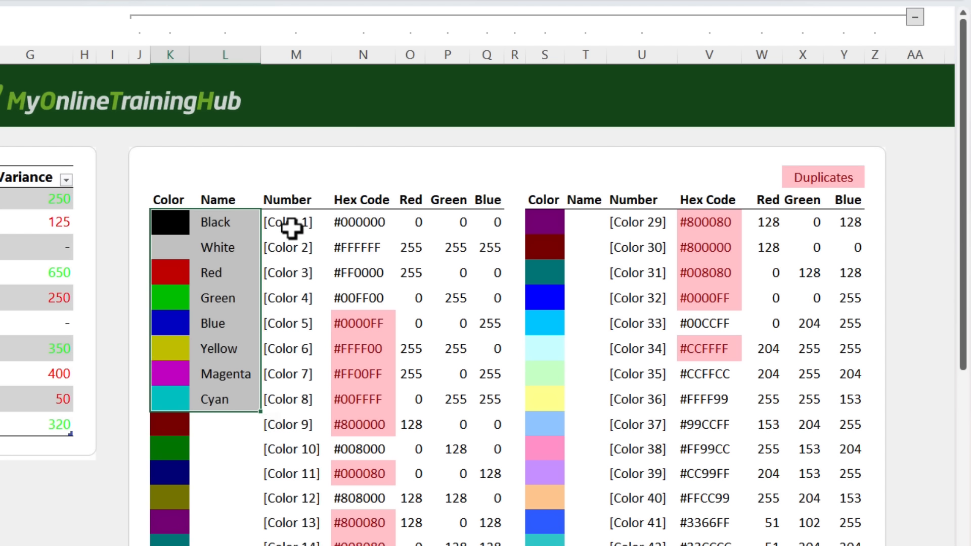
left_click_drag(291, 226, 289, 472)
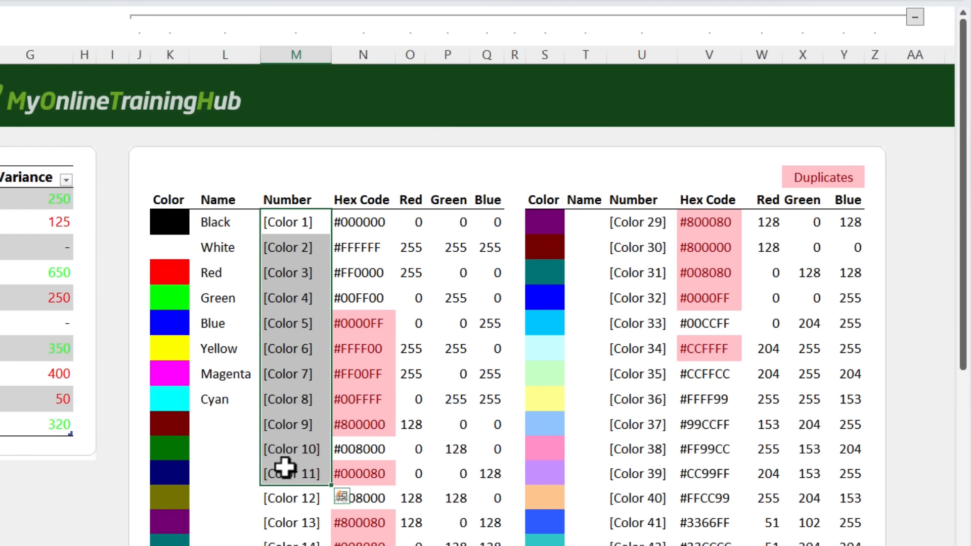
left_click(270, 451)
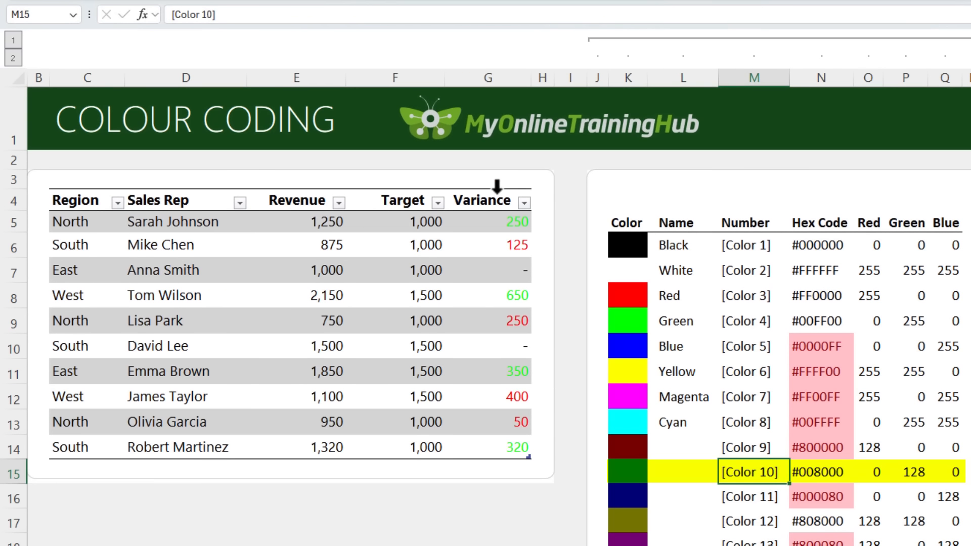
Replace Green with Color 10 in the custom number format of the Variance values.
left_click(498, 186)
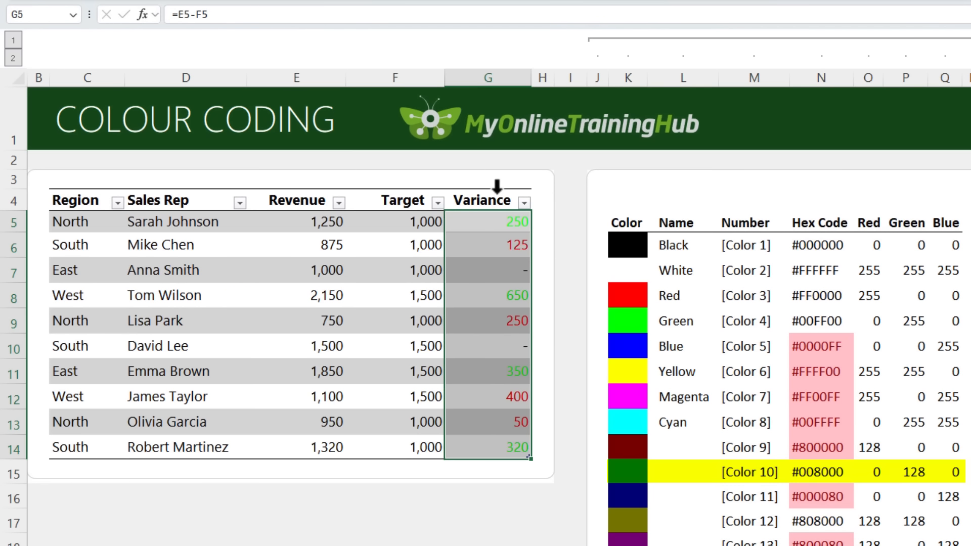
key("ctrl+1")
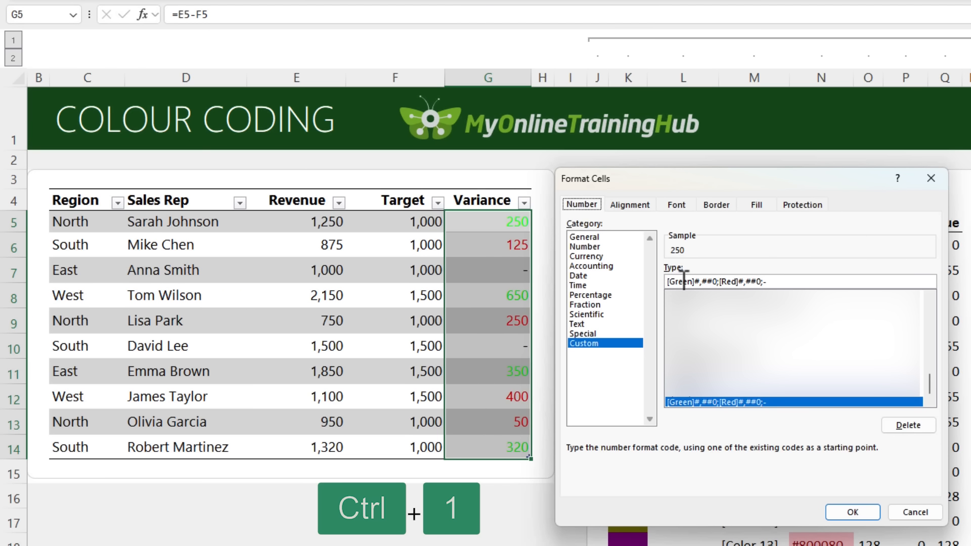
left_click_drag(671, 282, 692, 281)
type("Colour10")
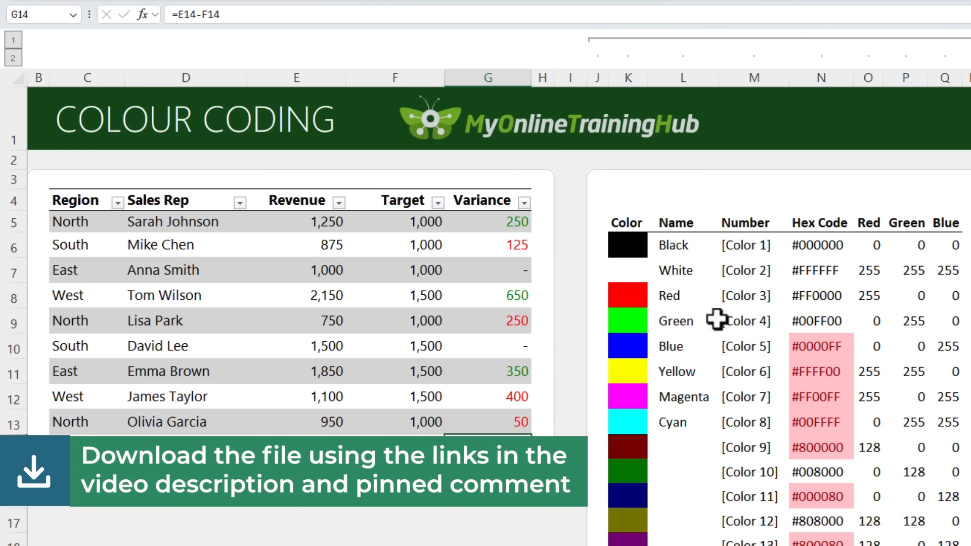
scroll(882, 326, "down", 3)
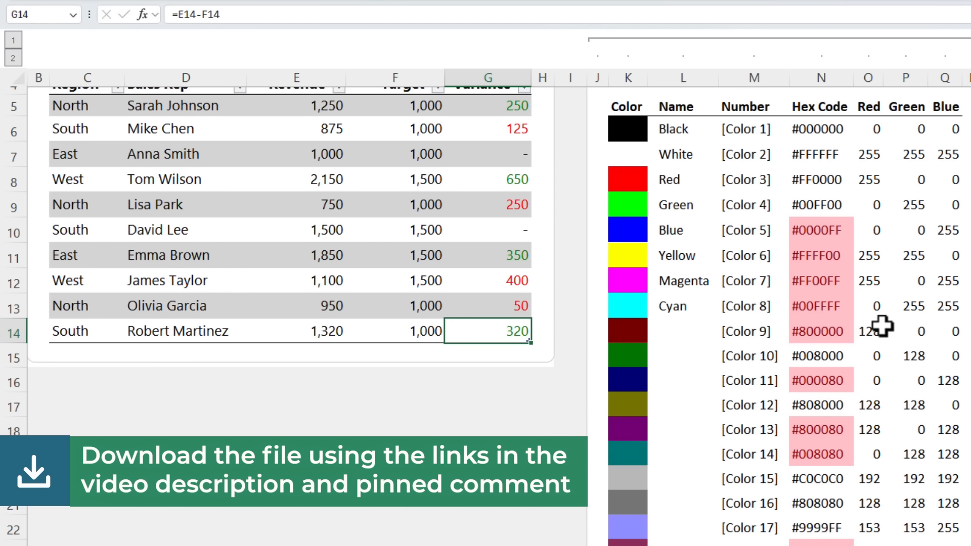
scroll(883, 325, "up", 3)
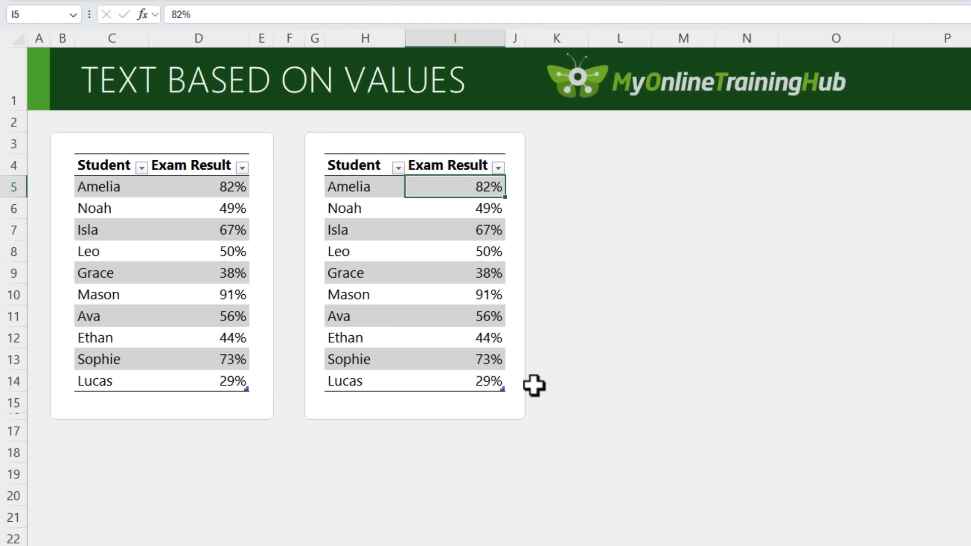
Try an IF formula in I5 returning "Pass" when the first table's Exam Result is >=50 and "Fail" otherwise, and undo it.
type("=if")
key("Tab")
key("Left")
key("Left")
key("Left")
key("Left")
key("Left")
type(">=50,")
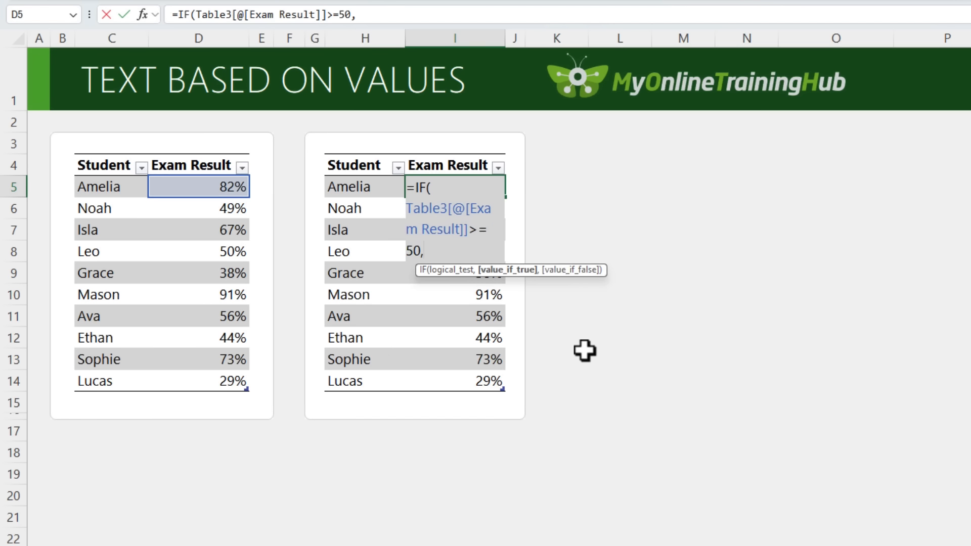
type("\"Pass\",\"Fail\"")
key("ctrl+Return")
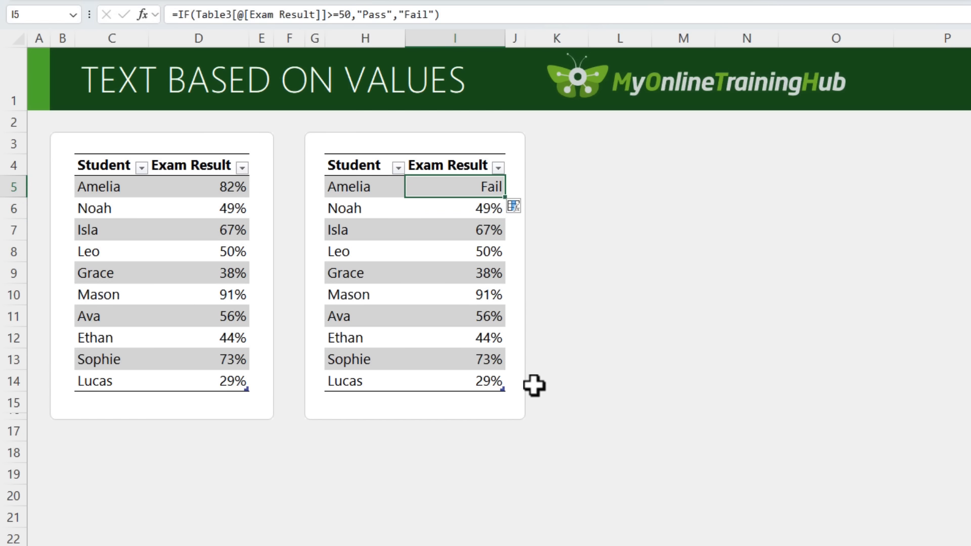
key("ctrl+z")
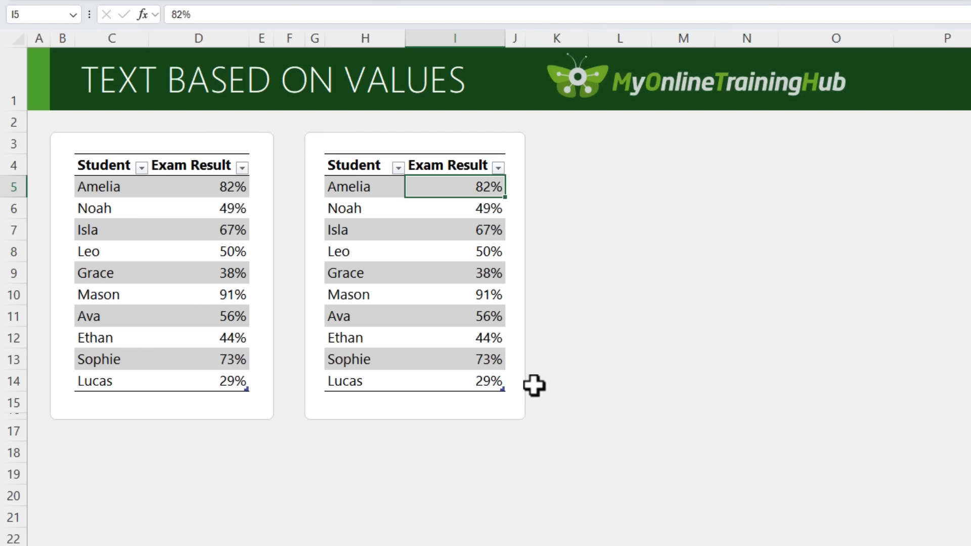
Apply the custom number format [Blue][>=0.5]"Pass";[Red][<0.5]"Fail" to the second table's Exam Result values in I5:I14.
key("ctrl+shift+Down")
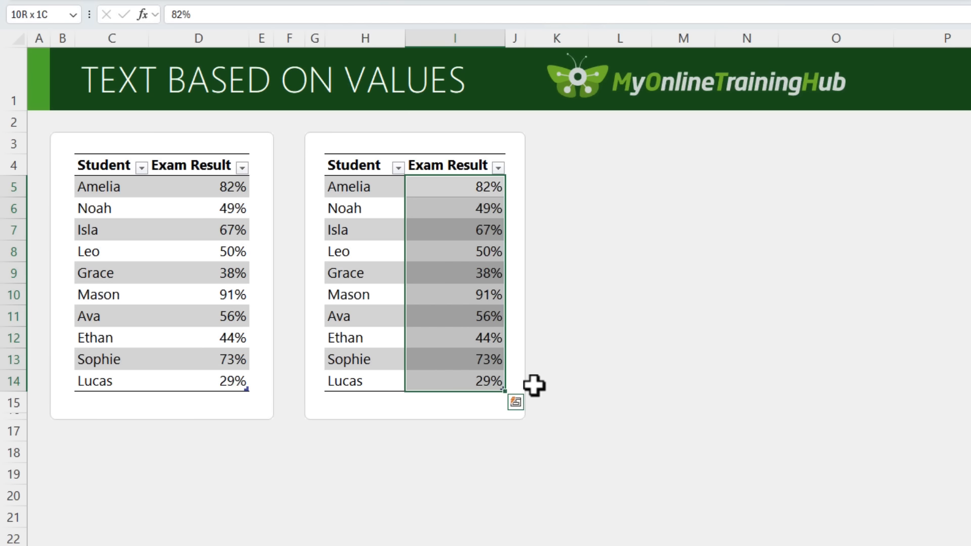
key("ctrl+1")
left_click(611, 346)
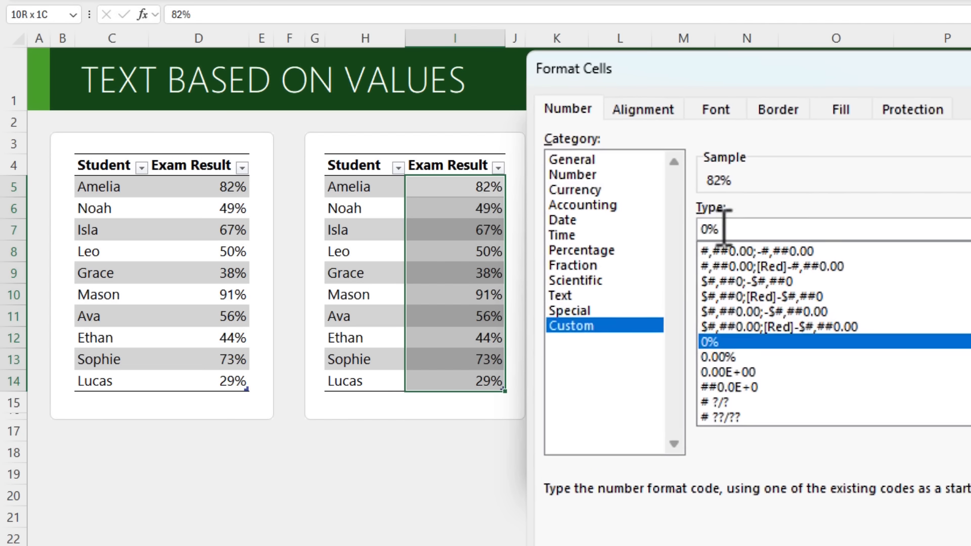
key("BackSpace")
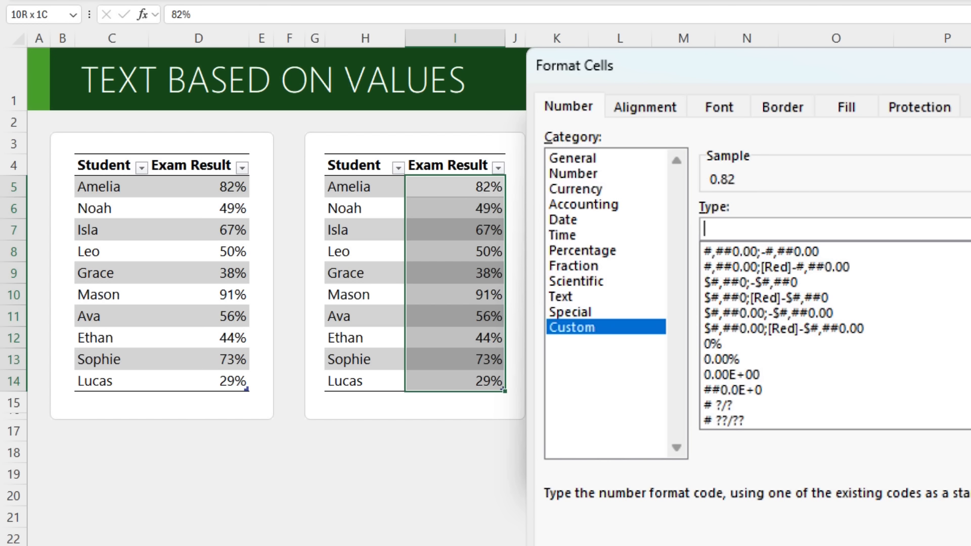
type("[Blue][>")
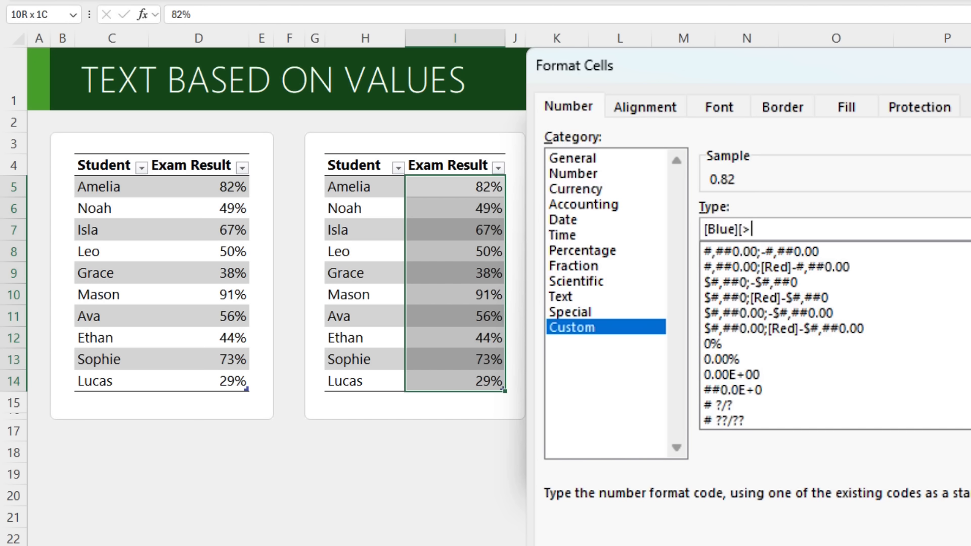
type("=0.5]\"Pass\";")
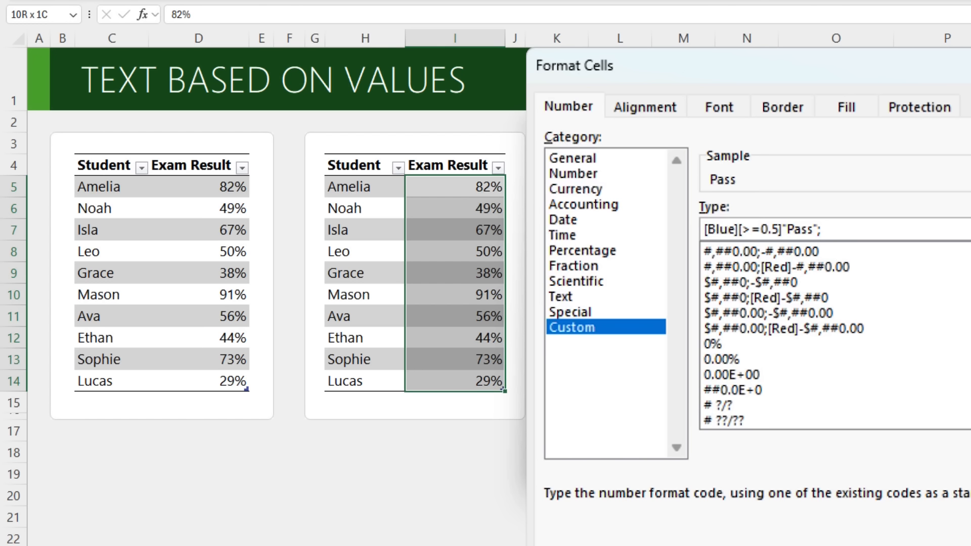
type("[Red][<0.5")
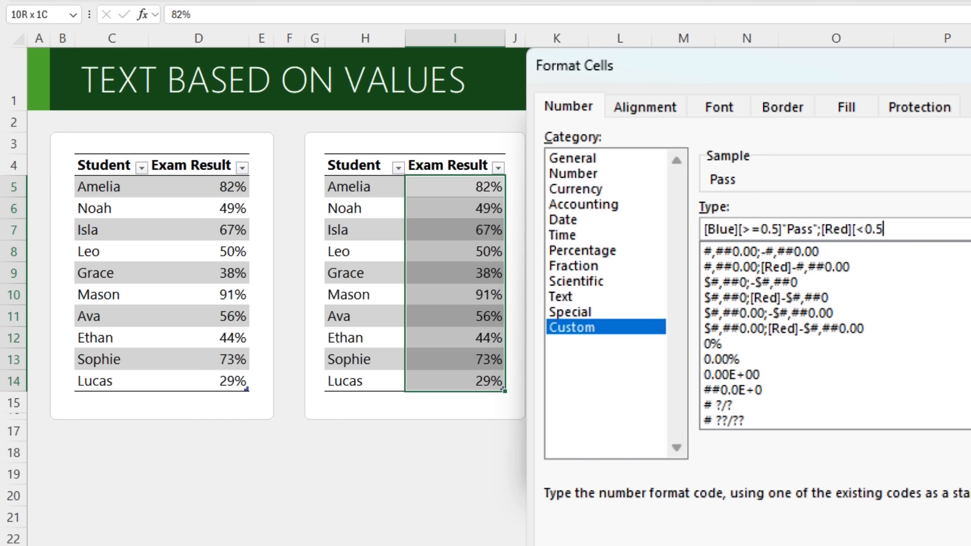
type("]\"Fail\"")
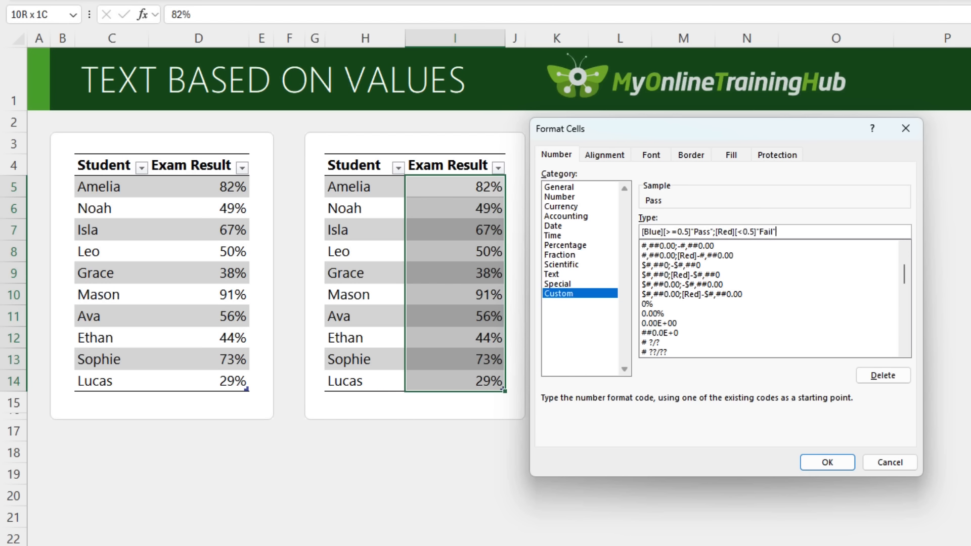
left_click(822, 463)
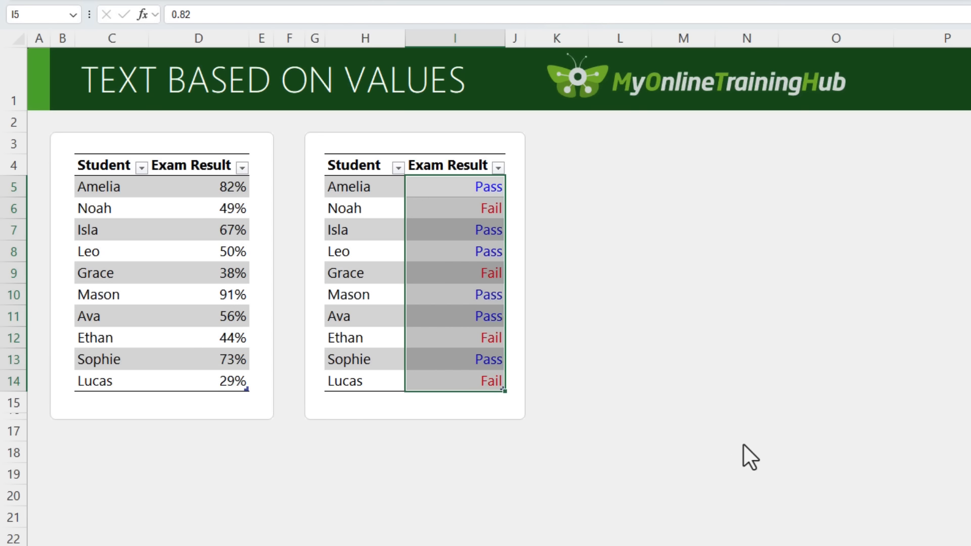
Go through the Exam Result cells I5 to I14 one by one to examine their underlying values.
left_click(497, 183)
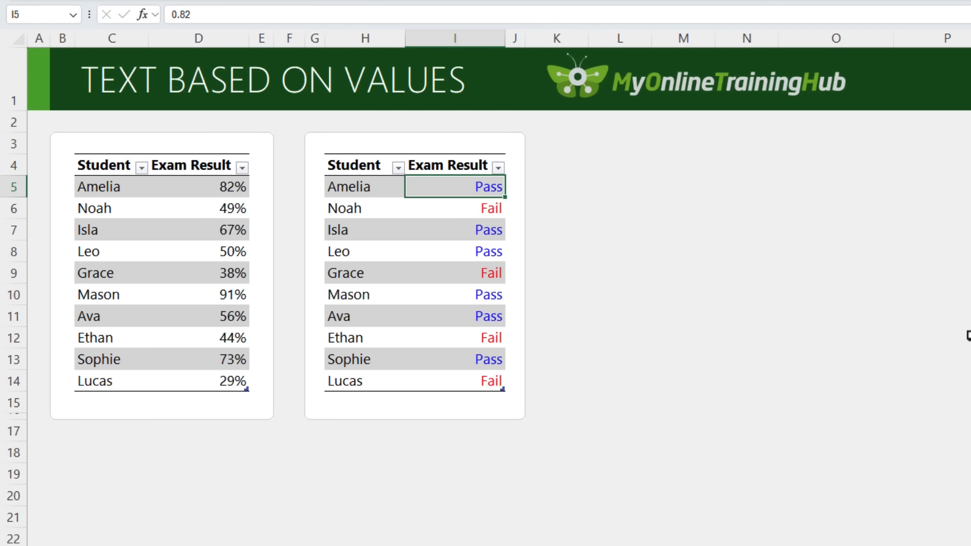
key("Down")
key("Down")
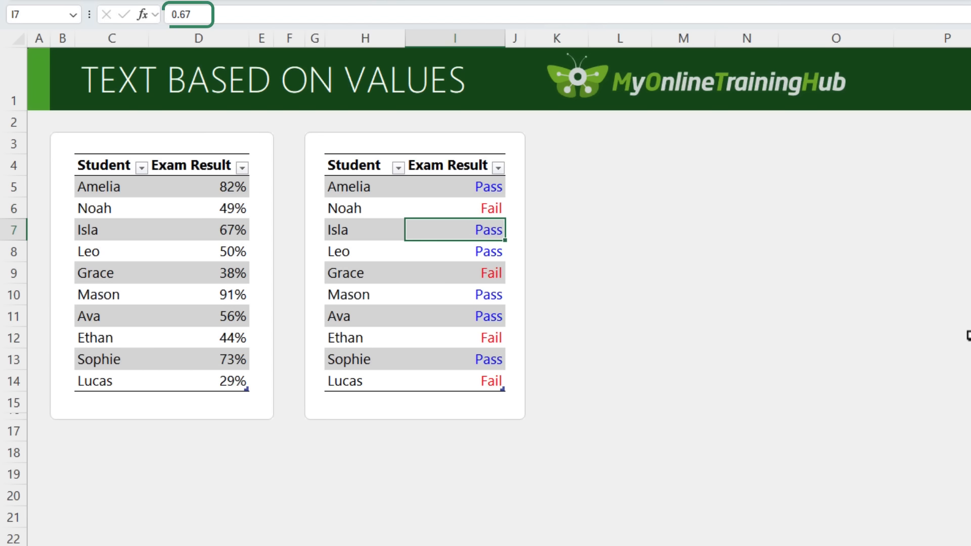
key("Down")
key("Down")
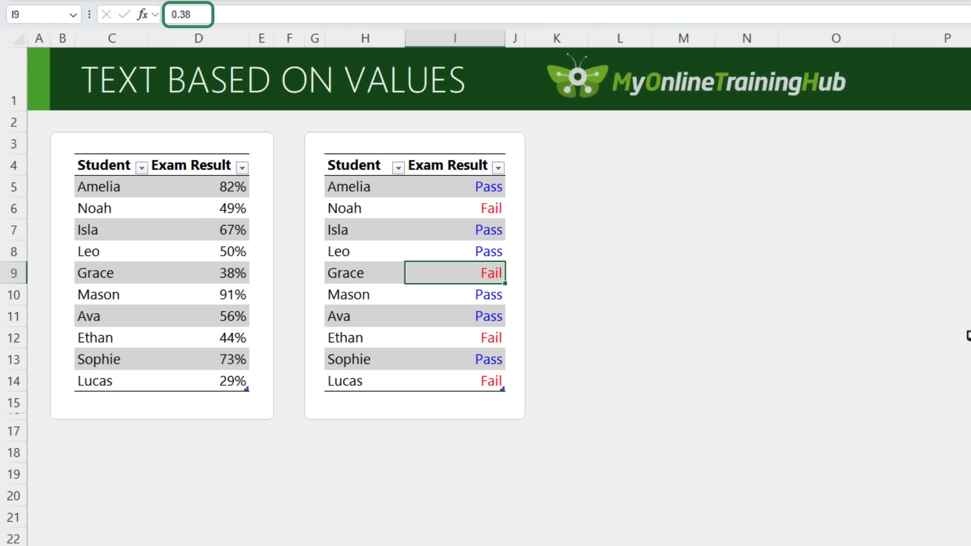
key("Down")
key("Down")
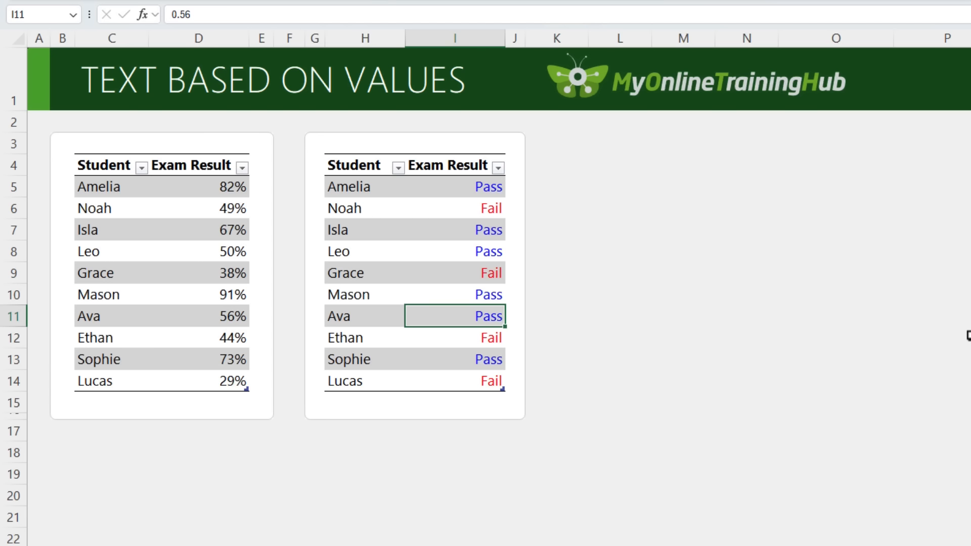
key("Down")
key("Down")
key("Down")
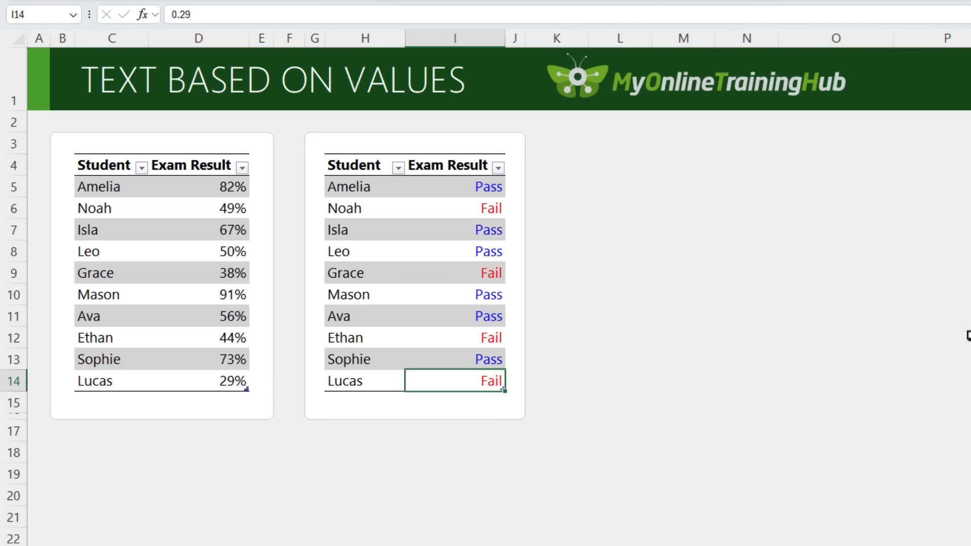
key("Up")
key("Up")
key("Up")
key("Up")
key("Up")
key("Up")
key("Up")
key("Up")
key("Up")
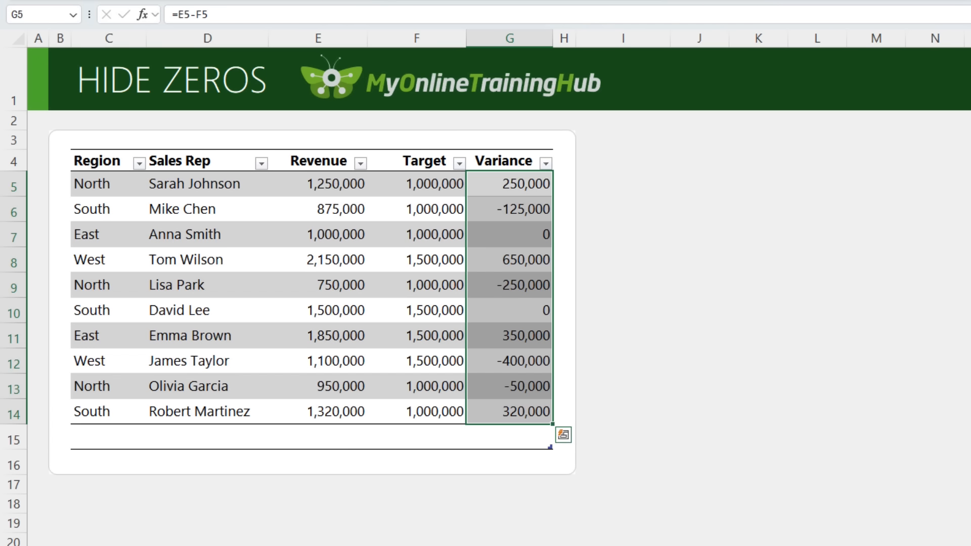
Apply the custom number format #,##0;-#,##0; to the Variance values in G5:G14 to hide the zeros.
key("ctrl+1")
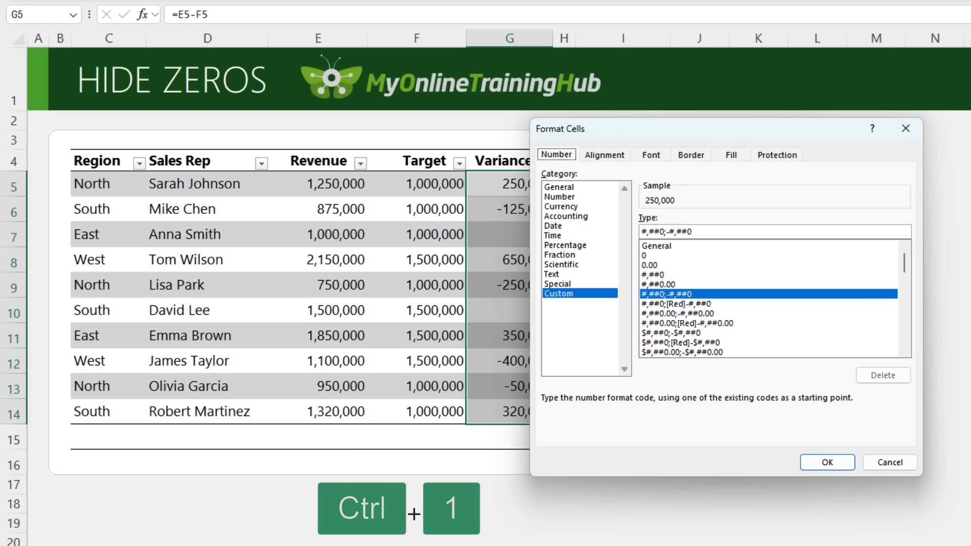
left_click(741, 235)
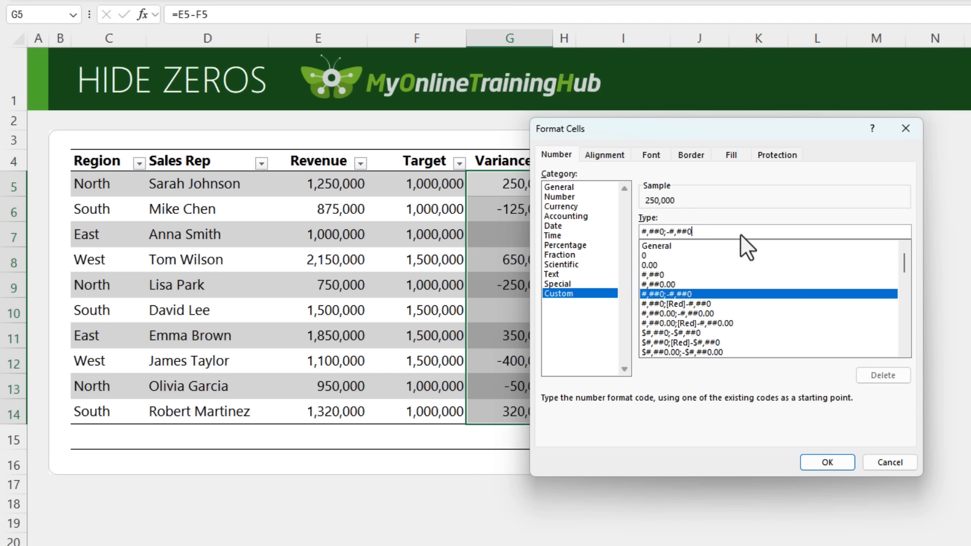
type(";")
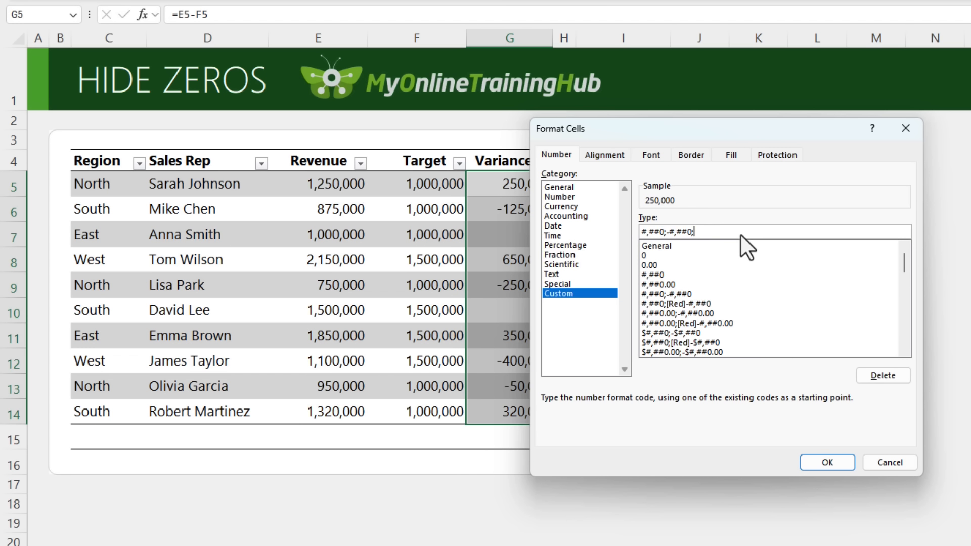
left_click(823, 460)
left_click(542, 239)
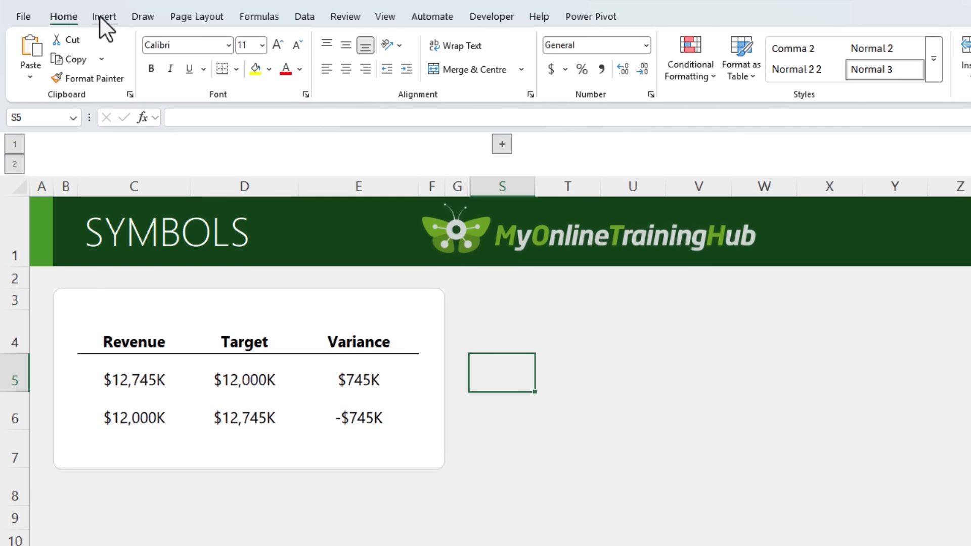
Open the symbol picker for cell S5 and show the Geometric Shapes subset of the Arial font.
left_click(99, 16)
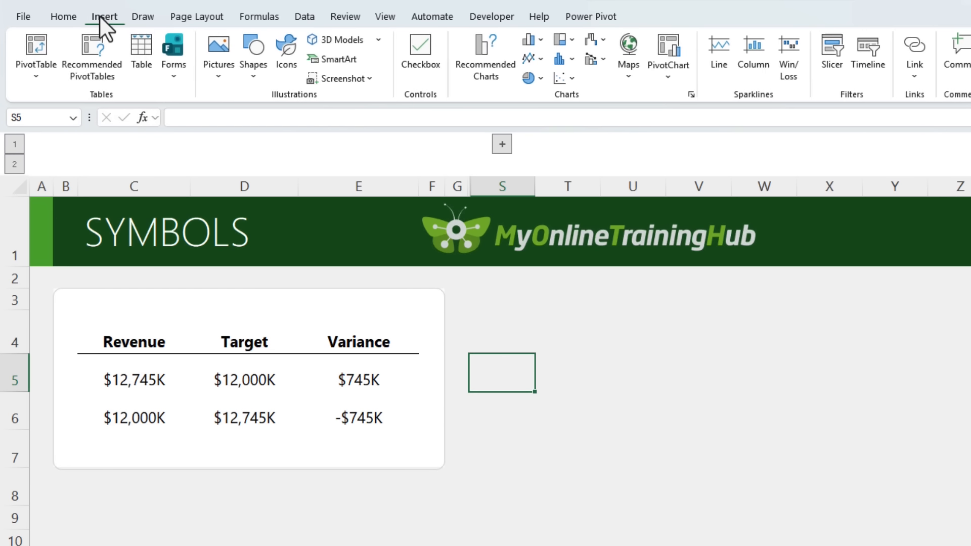
left_click(794, 56)
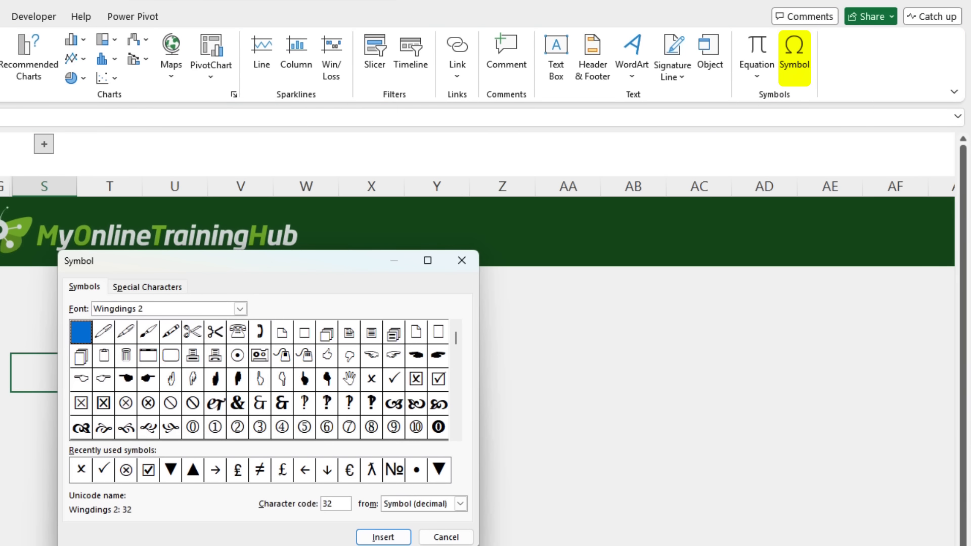
left_click(240, 309)
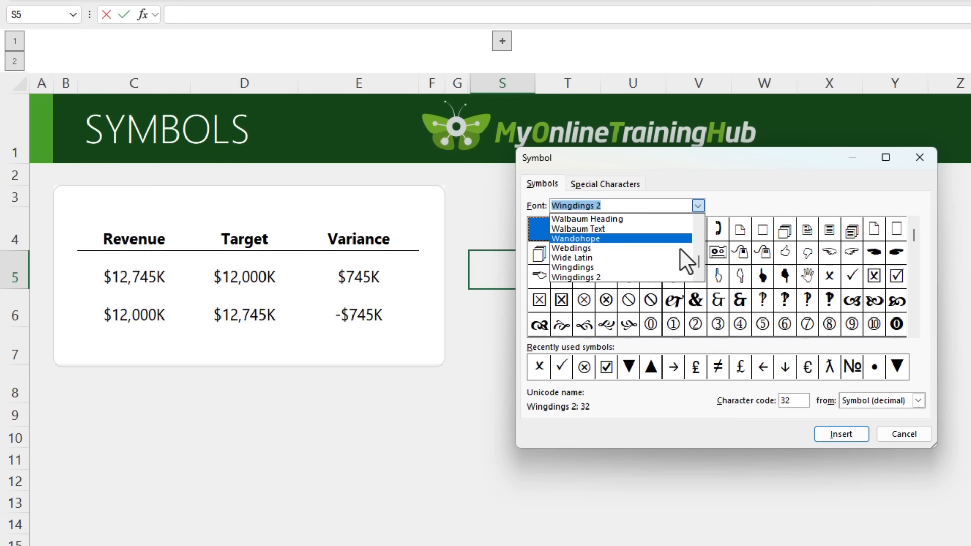
left_click_drag(242, 360, 242, 354)
left_click_drag(700, 251, 694, 209)
scroll(645, 259, "down", 2)
left_click(645, 258)
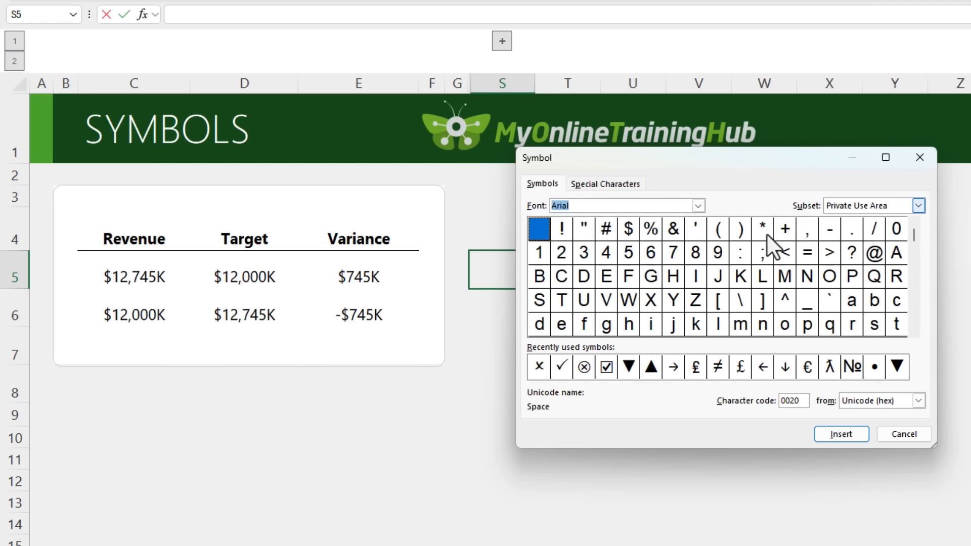
left_click(919, 205)
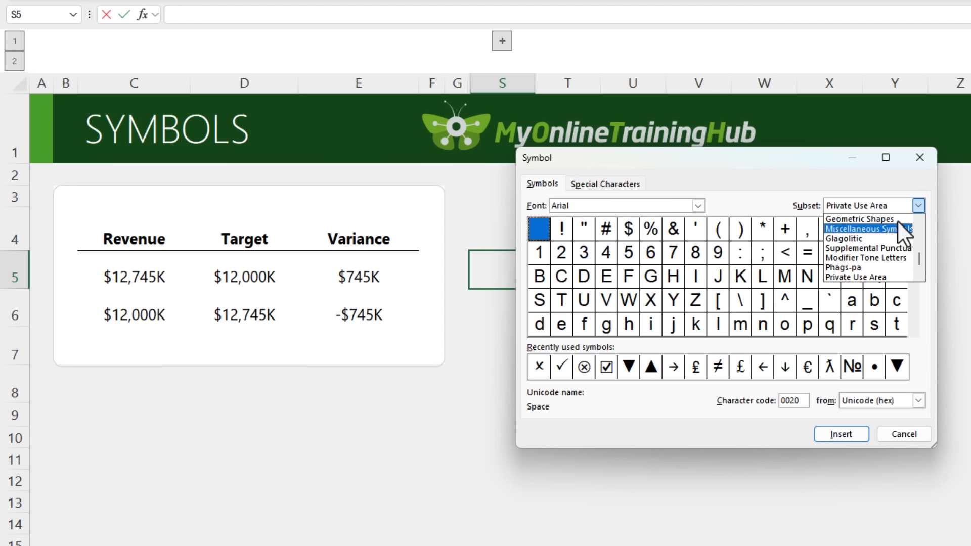
left_click(898, 220)
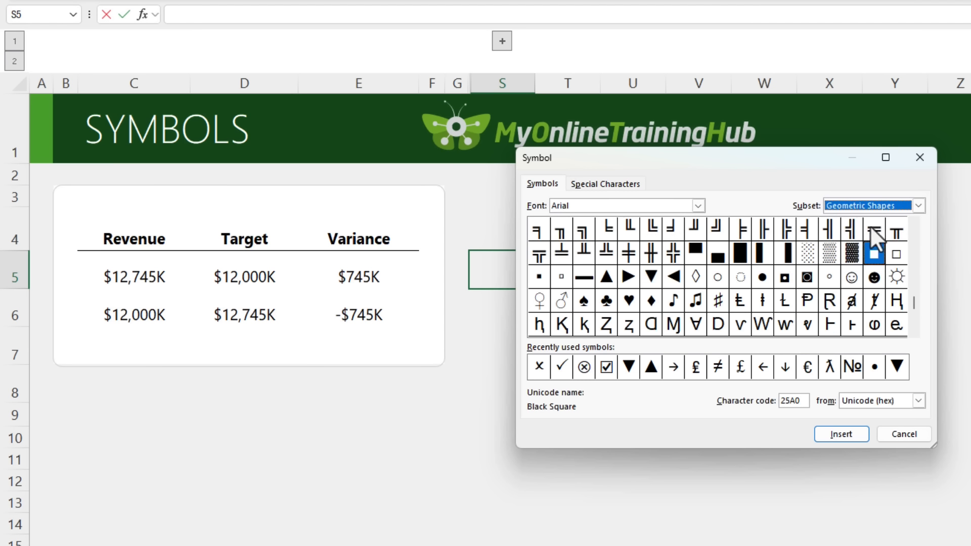
Insert the ▲ and ▼ symbols into cell S5, copy both to the clipboard, and discard the cell entry.
double_click(612, 278)
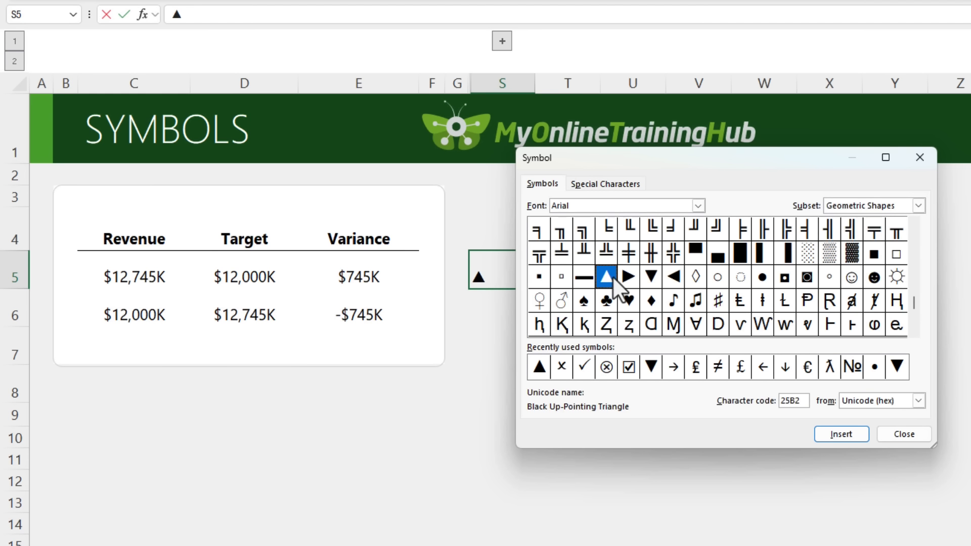
double_click(645, 278)
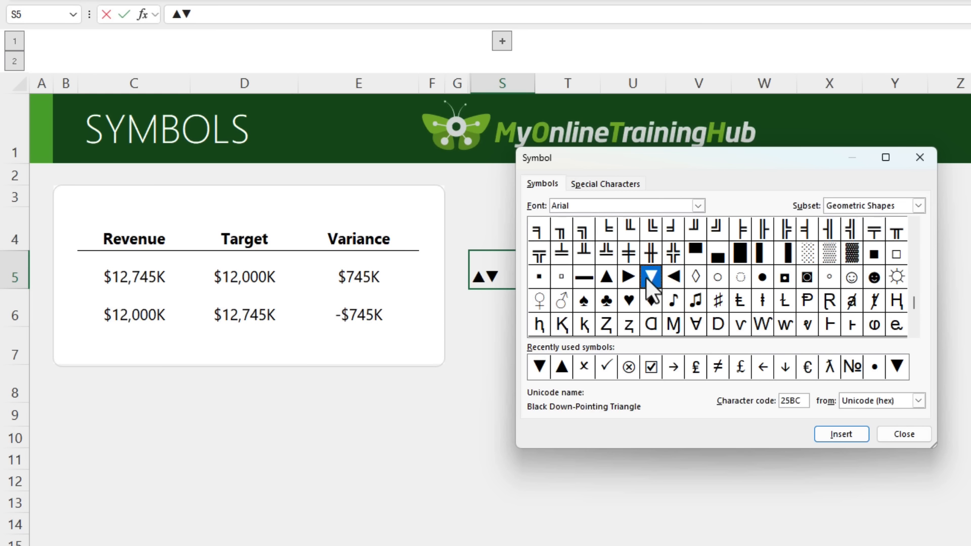
left_click(896, 435)
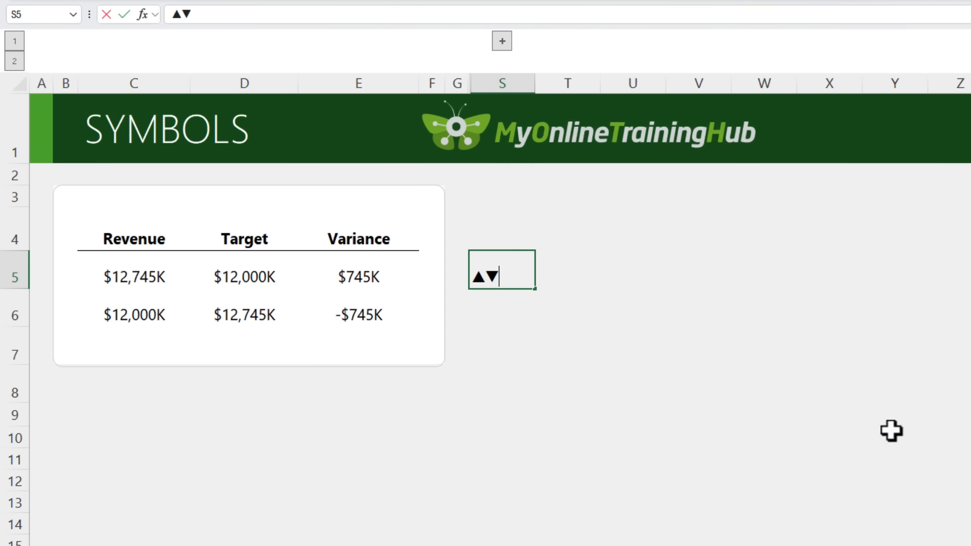
left_click_drag(503, 277, 474, 278)
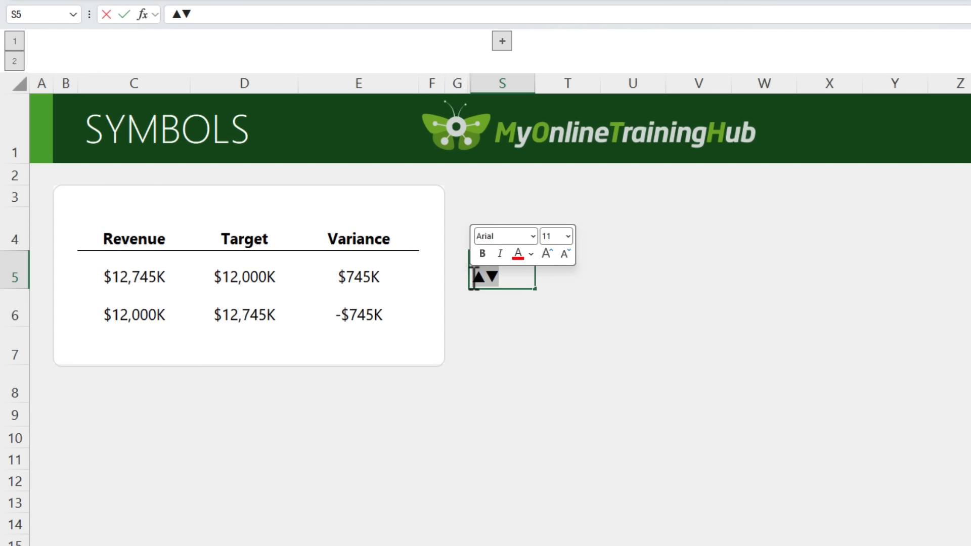
key("ctrl+c")
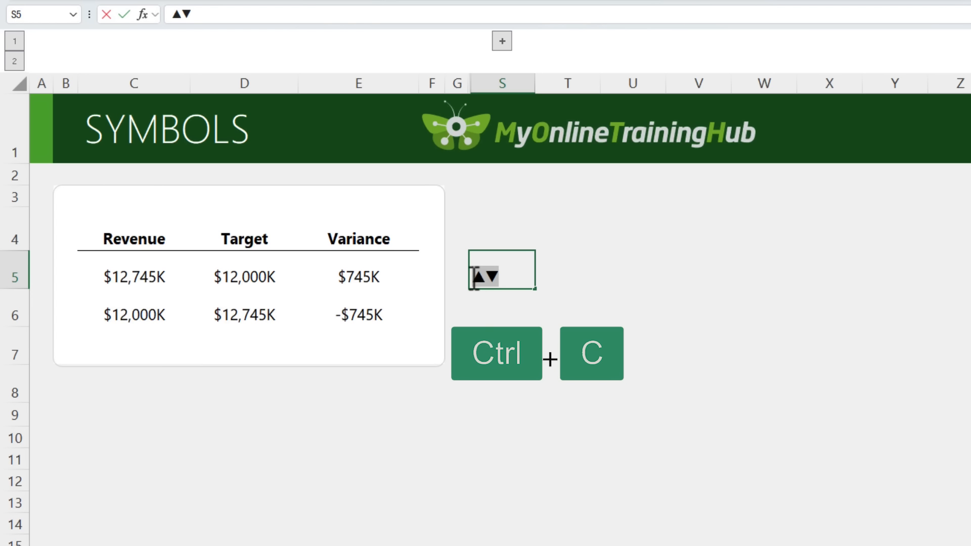
key("Escape")
In the custom number format of Variance cells E5:E6, put ▲ before the positive section and replace the negative section's minus sign with ▼.
left_click_drag(375, 271, 379, 306)
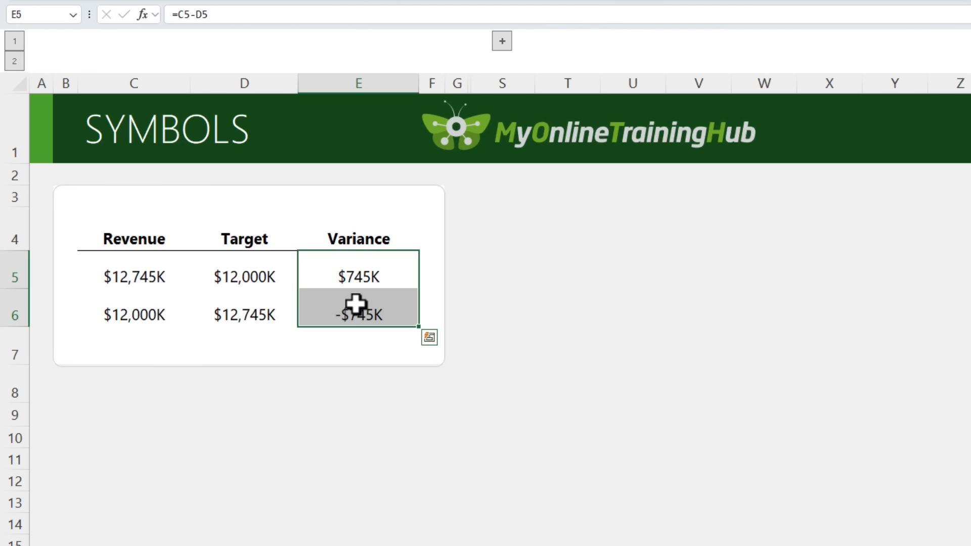
key("ctrl+1")
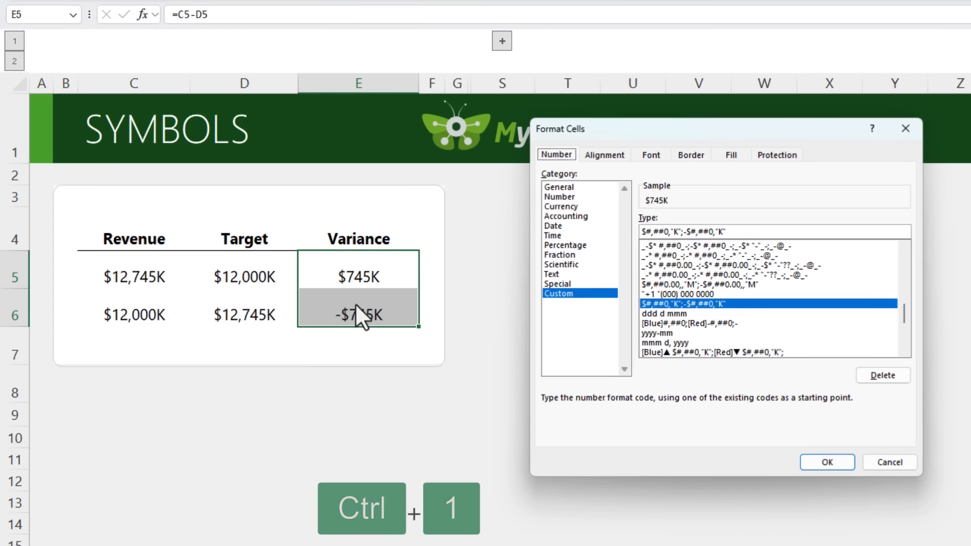
left_click_drag(658, 129, 579, 128)
key("ctrl+v")
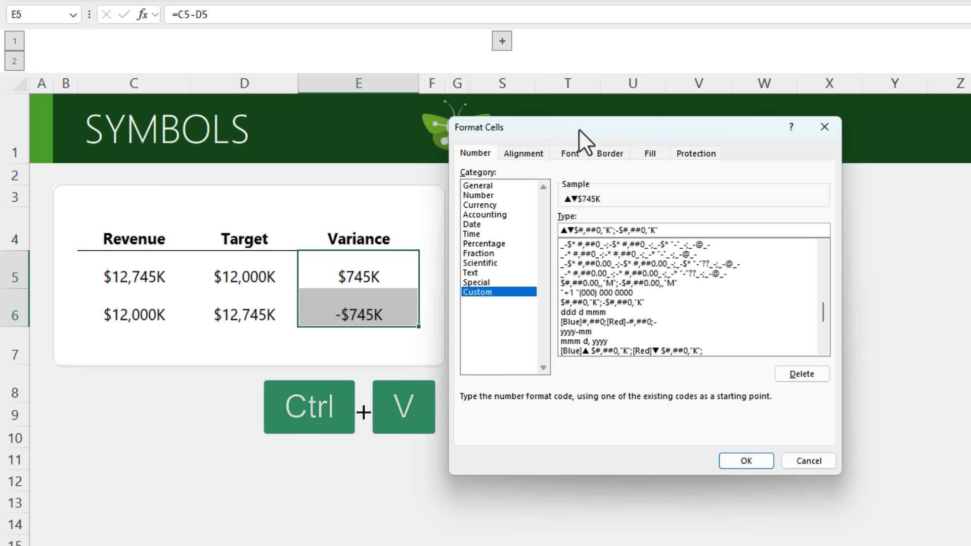
key("shift+Left")
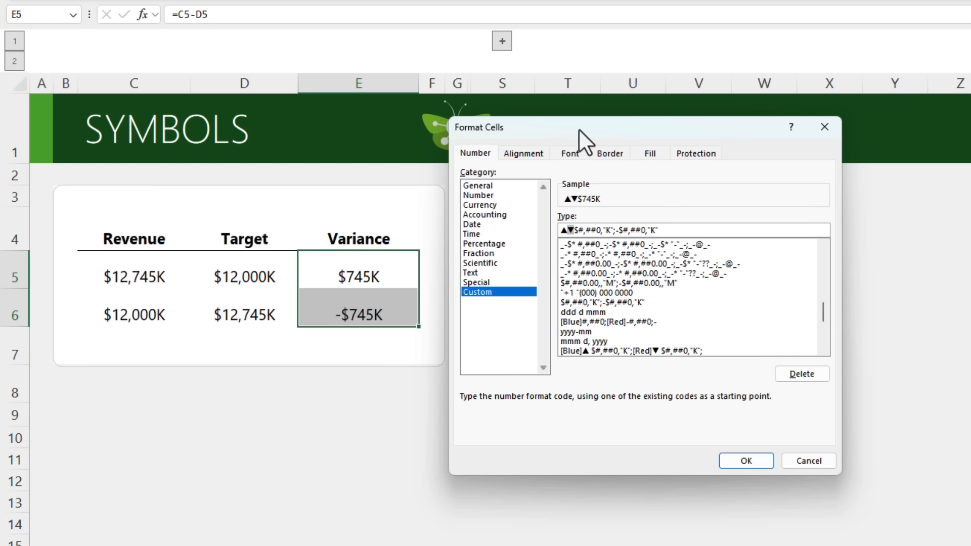
key("ctrl+x")
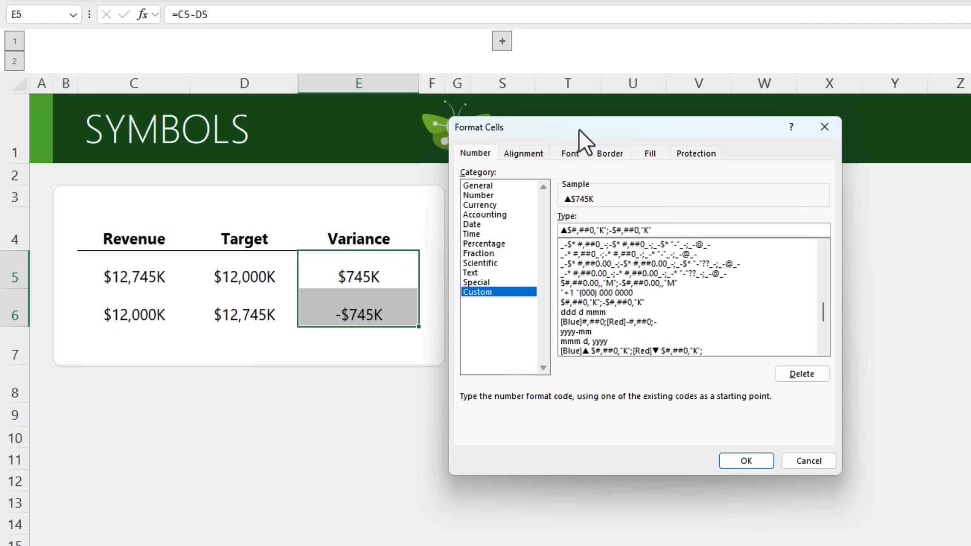
left_click(610, 230)
key("ctrl+v")
key("Delete")
Add colours and spacing to make the Variance format [Blue]▲ $#,##0,"K";[Red]▼ $#,##0,"K" and apply it.
type("[Blue")
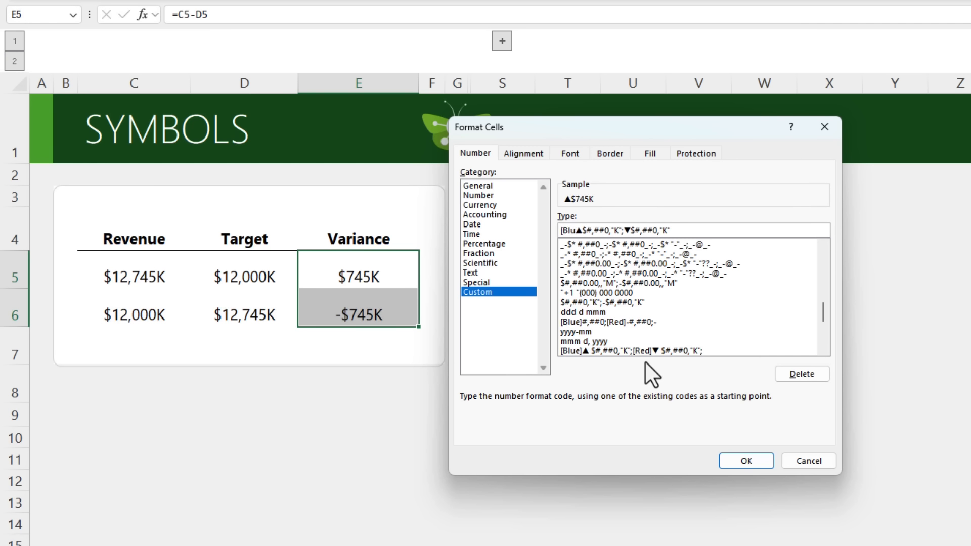
type("]")
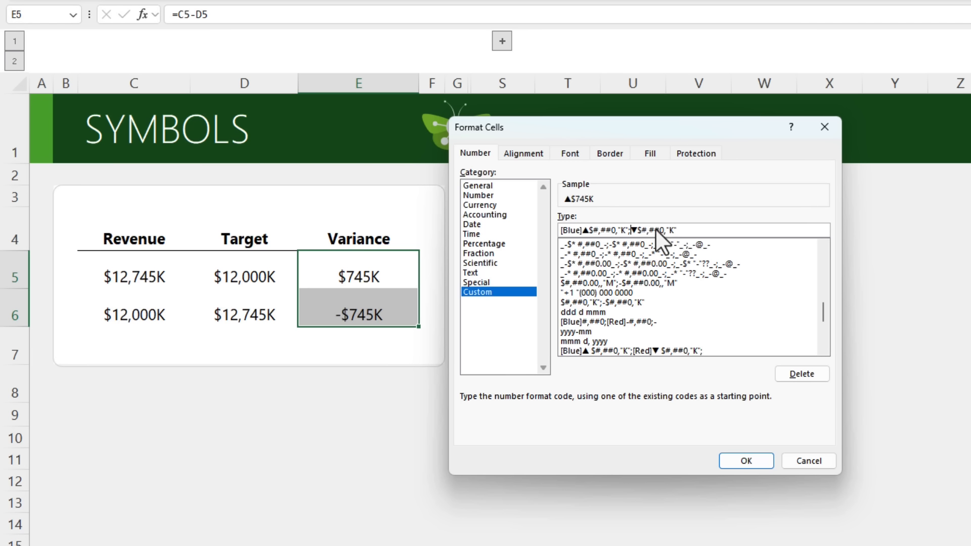
type("Red]")
left_click(659, 231)
left_click(591, 230)
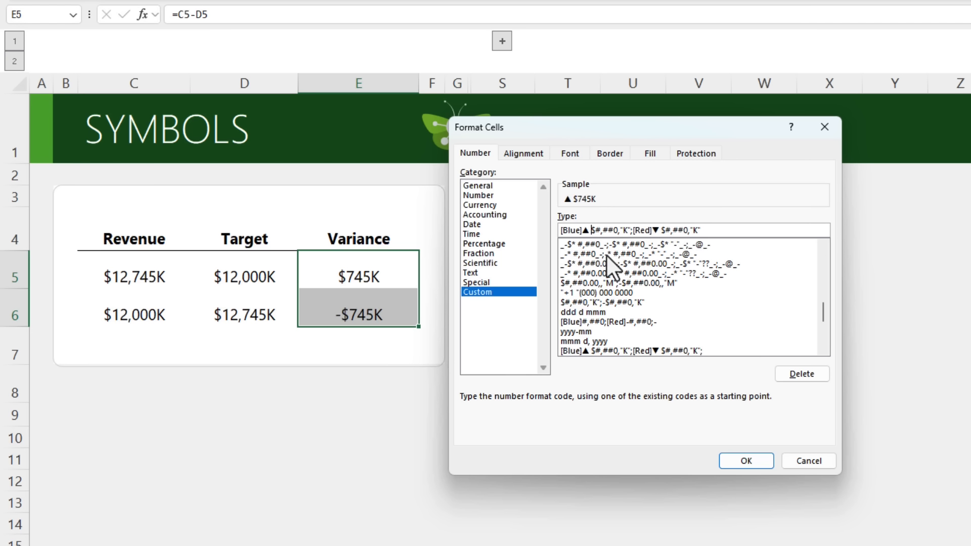
left_click(736, 461)
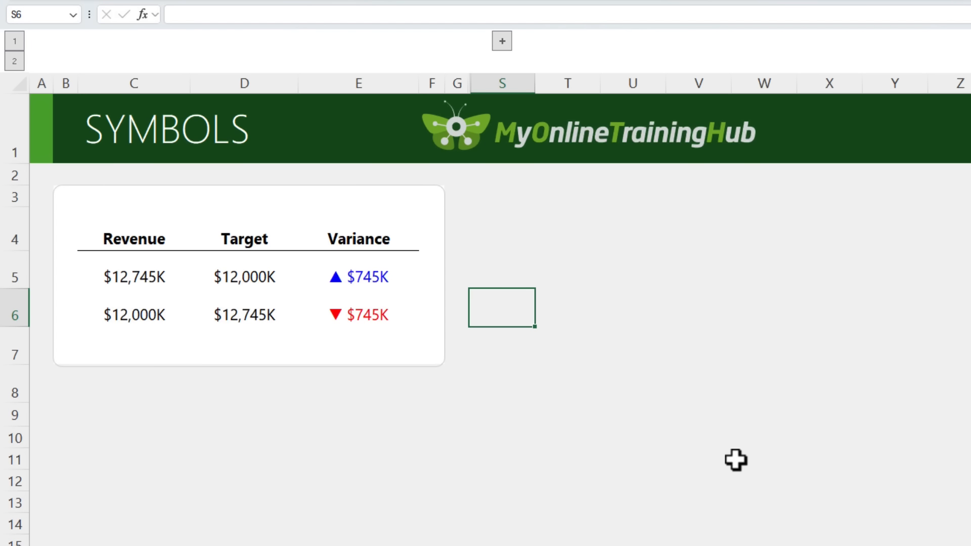
View the Wingdings 2 characters in the symbol picker, and close it without inserting anything.
key("super+period")
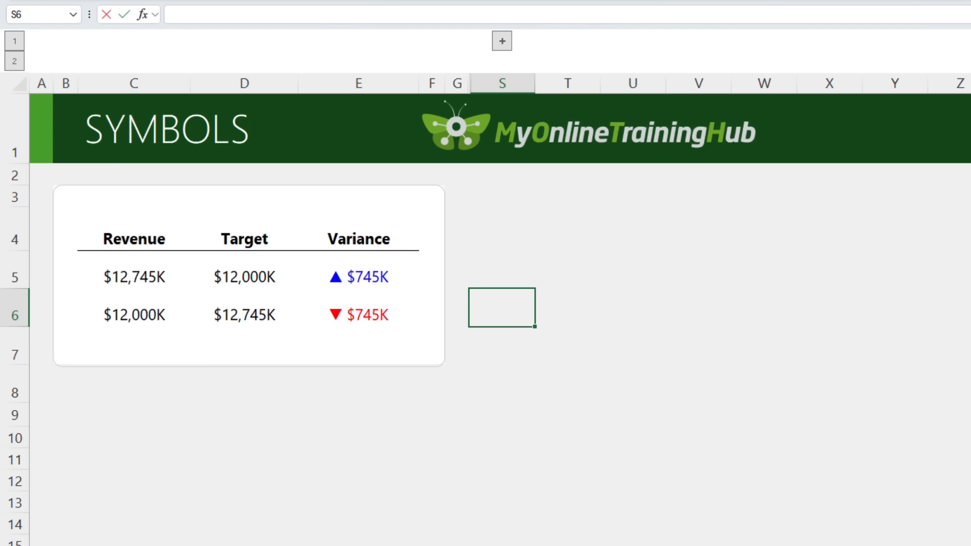
left_click(621, 201)
type("w")
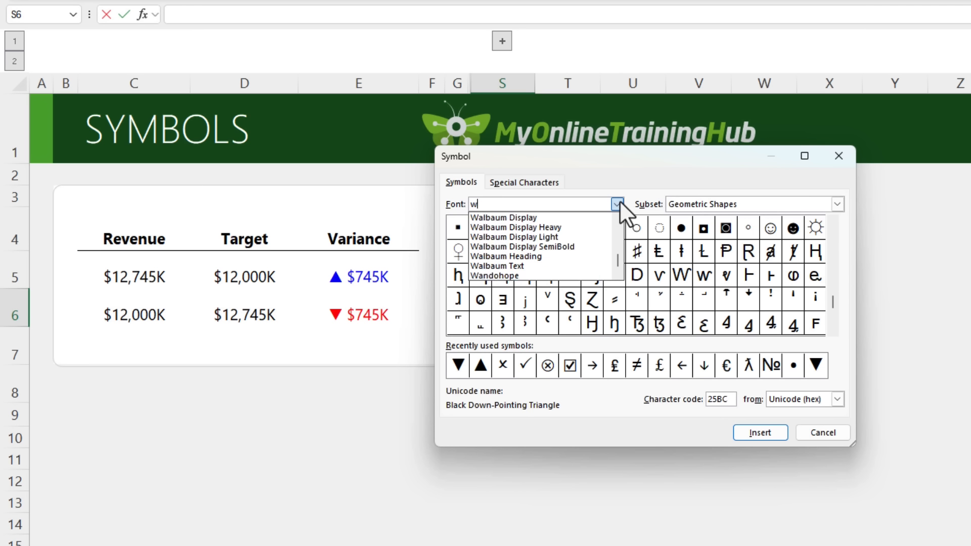
type("in")
key("Down")
left_click(528, 226)
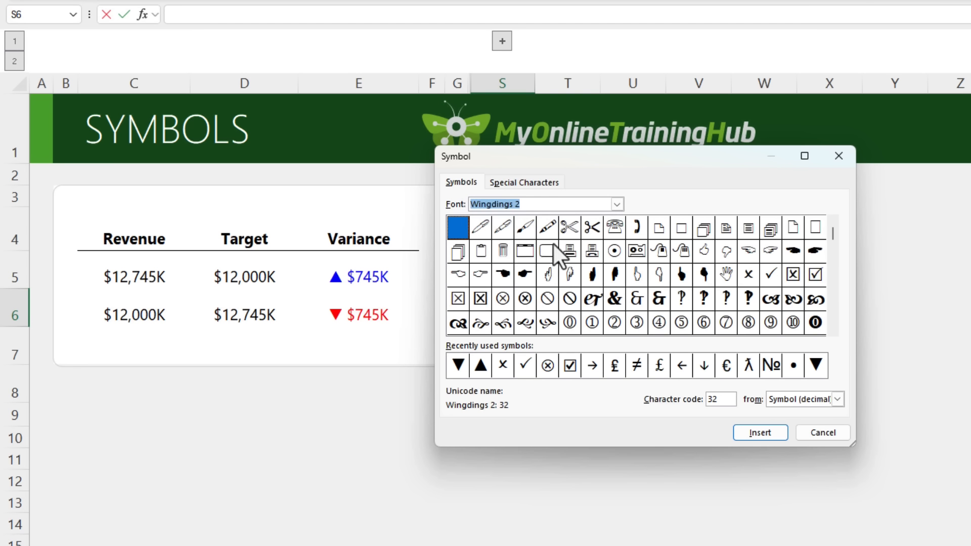
left_click(820, 431)
Expand the grouped columns containing the emoji examples, and view the Windows emoji picker before closing it.
left_click(503, 41)
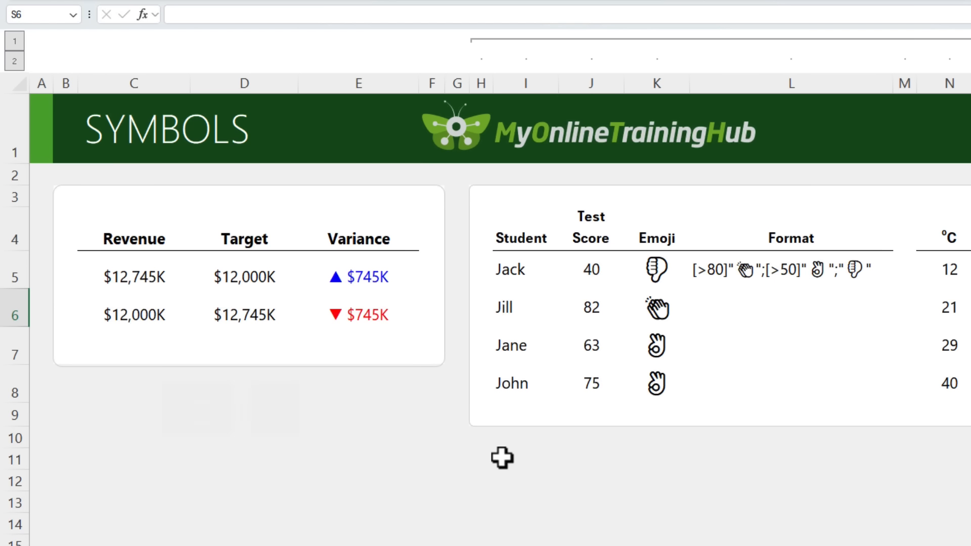
key("super+semicolon")
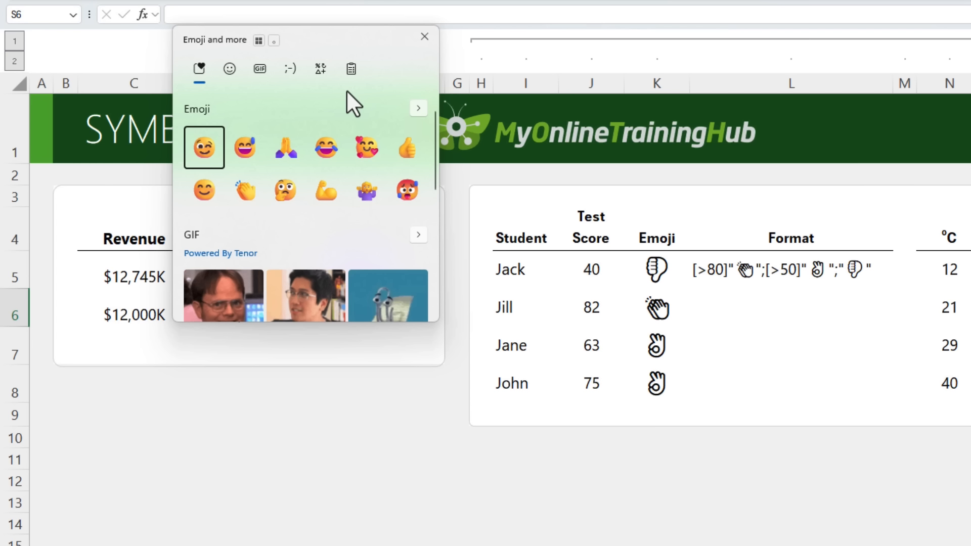
left_click(424, 37)
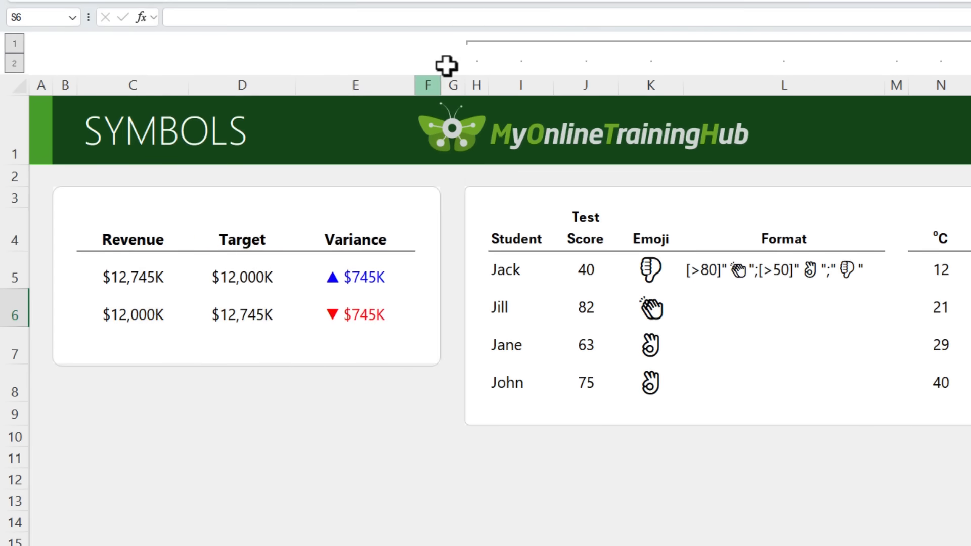
Go through the student Emoji cells K5 to K8 to examine the underlying test scores behind the emoji format.
left_click(485, 276)
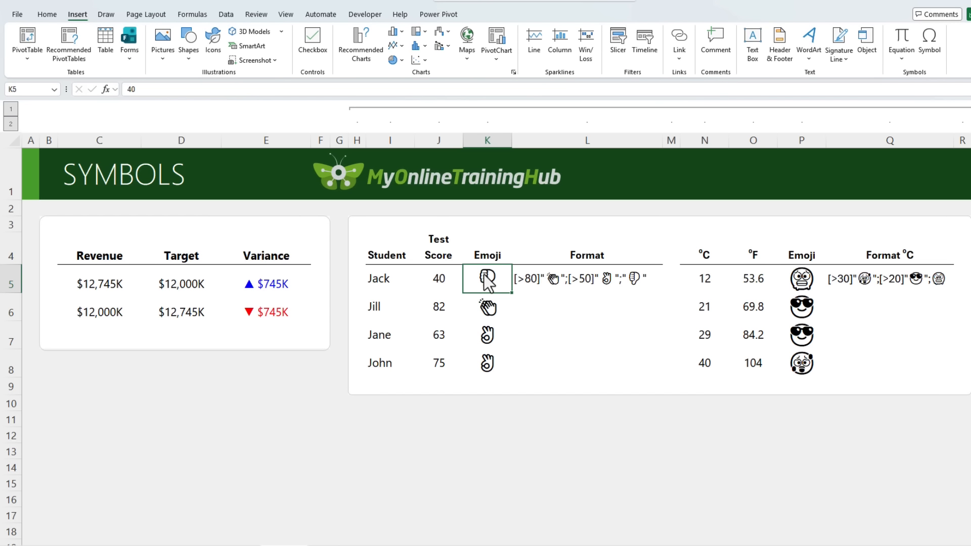
key("Down")
key("Down")
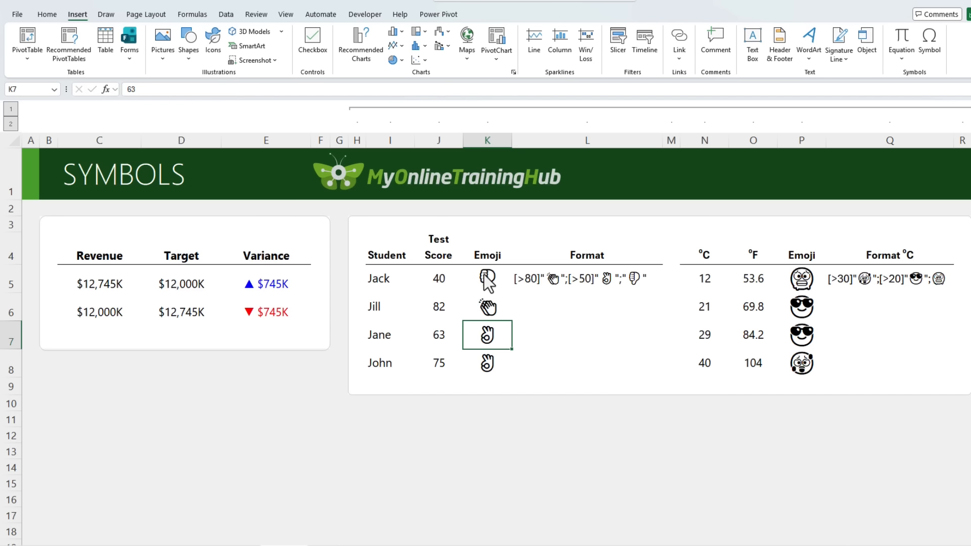
key("Down")
key("Up")
key("Up")
key("Up")
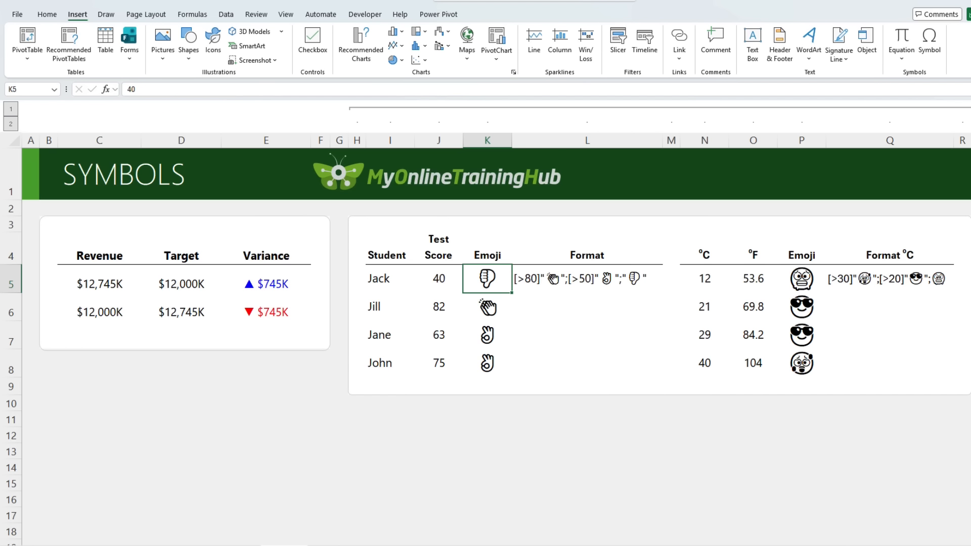
key("Down")
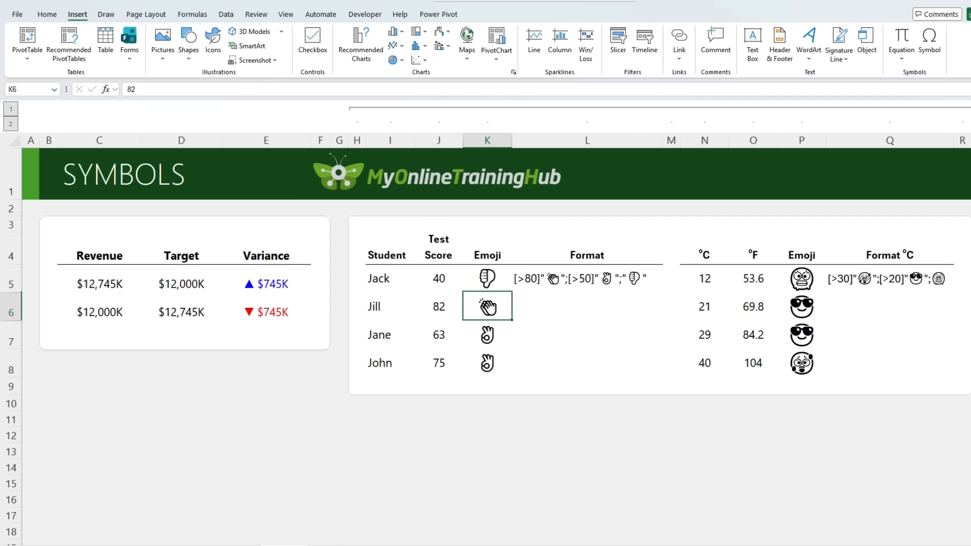
key("Down")
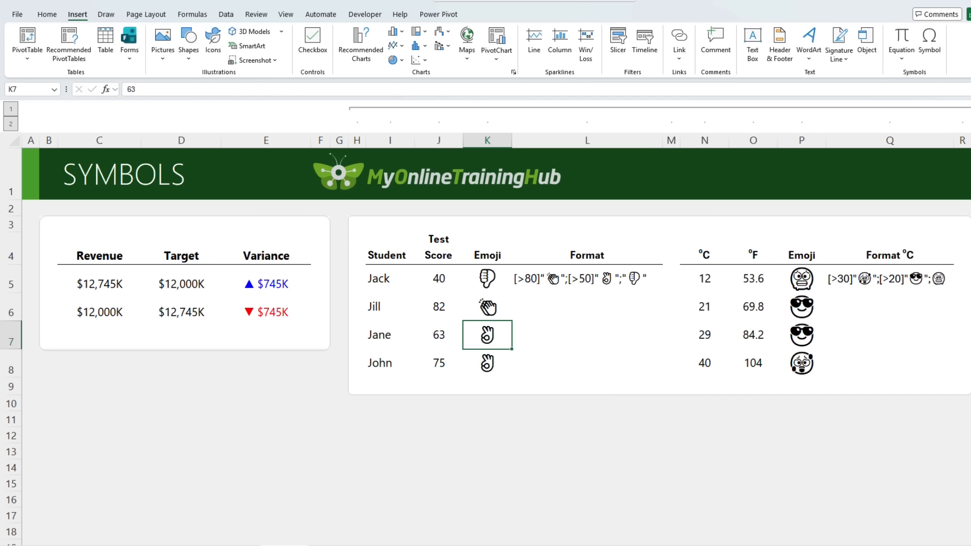
Return to the first student's Emoji cell K5 to examine its underlying test score.
key("Up")
key("Up")
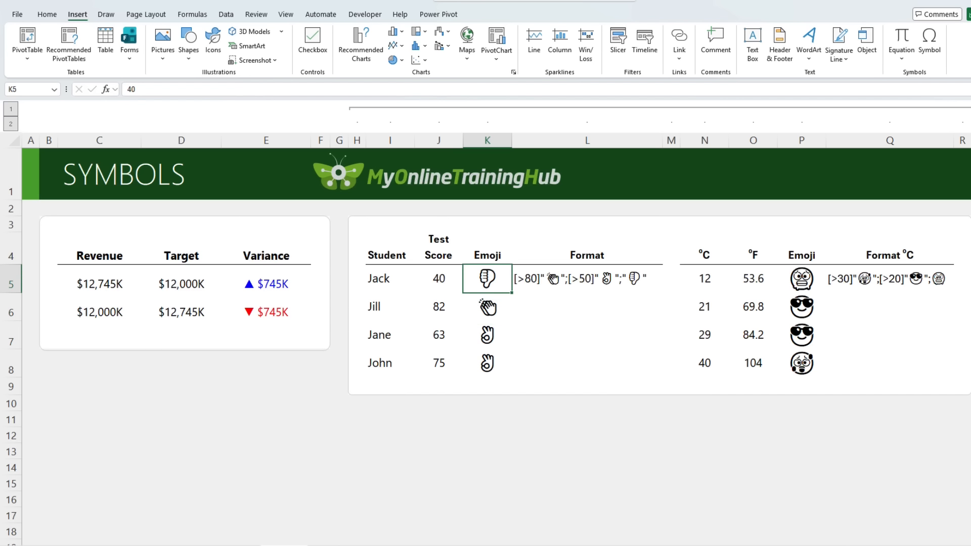
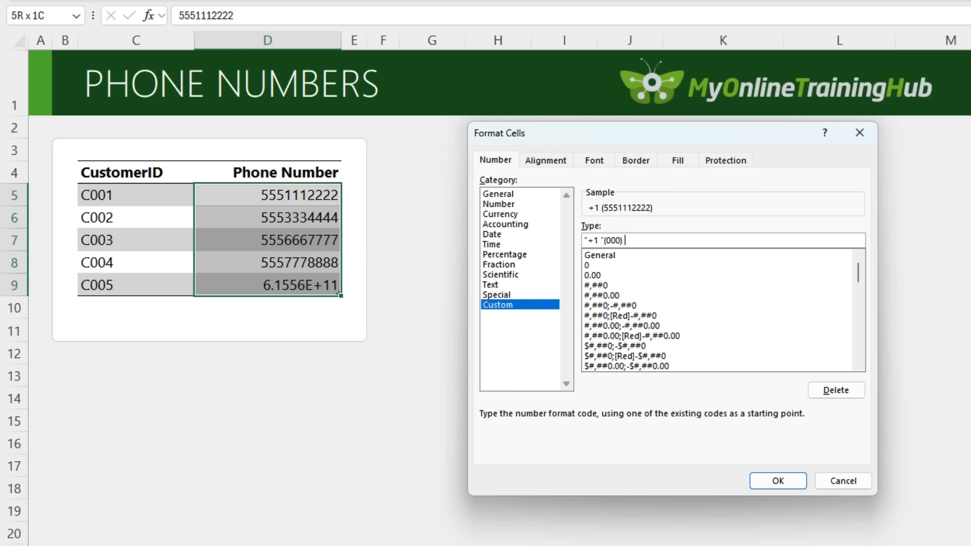
type("000 0000")
key("Return")
Add a row below the customer table with the next customer ID and an unformatted ten-digit phone number.
type("C")
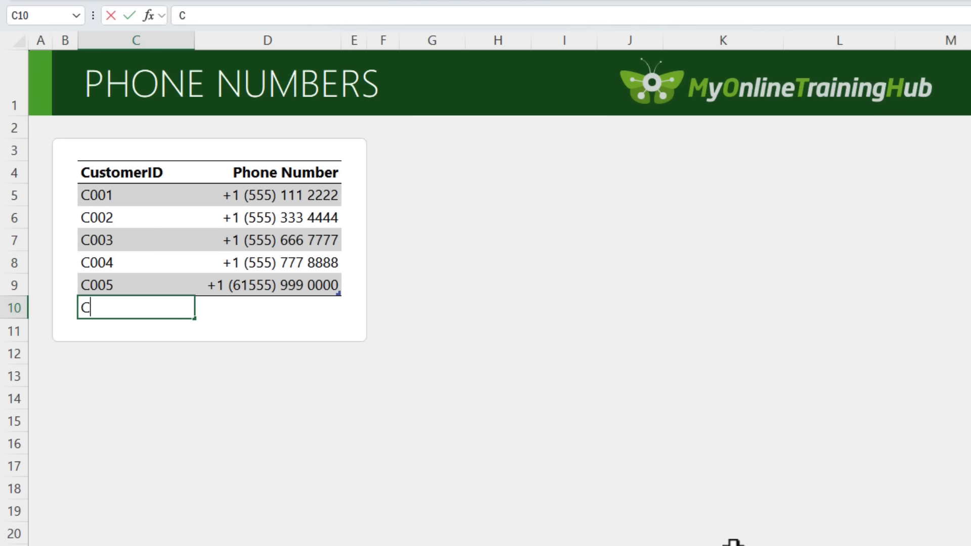
type("006")
key("Tab")
type("5551234567")
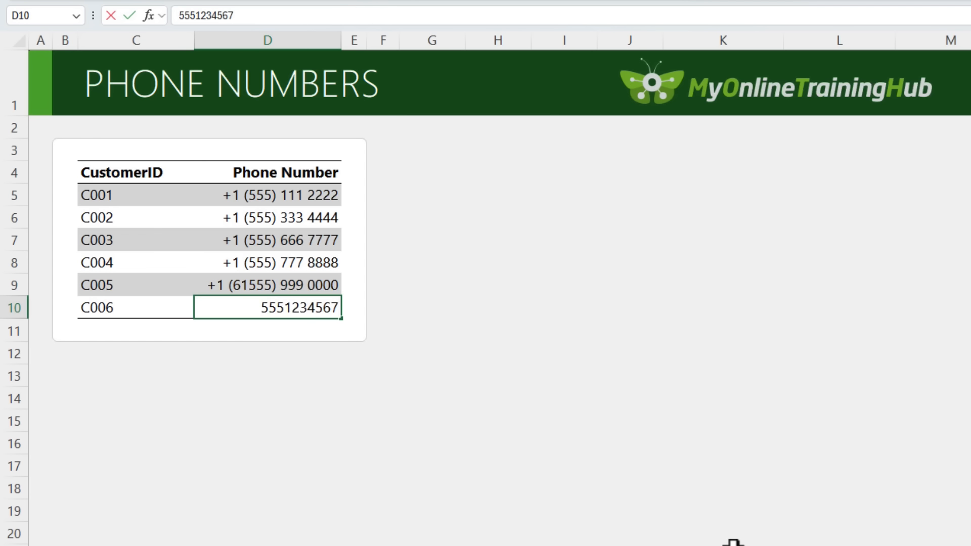
key("Return")
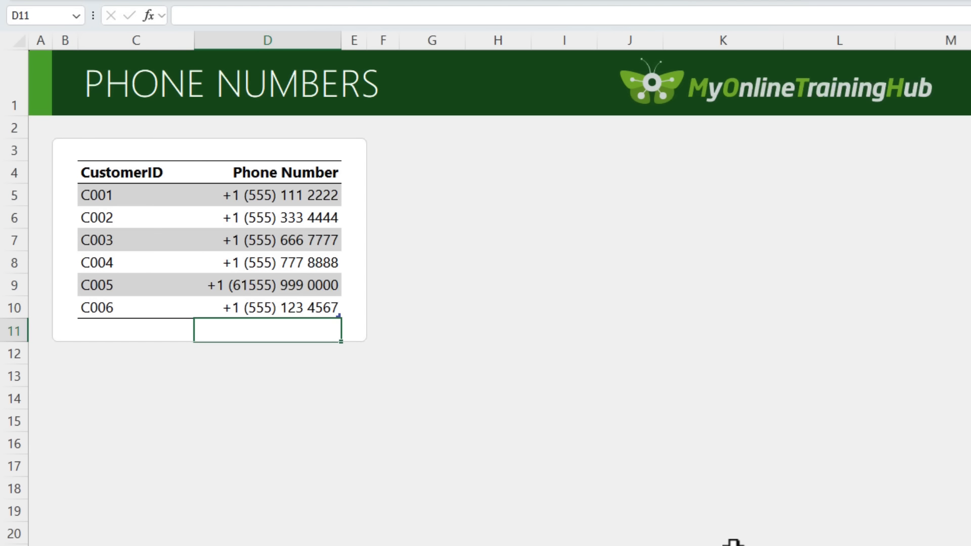
key("Up")
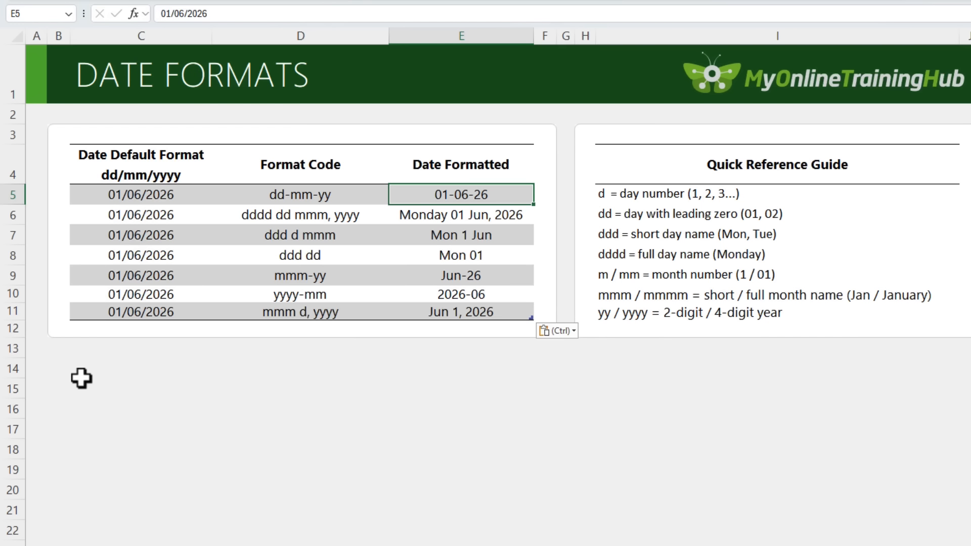
Go through the date format codes in D5 to D11 and compare each with its formatted date.
key("Left")
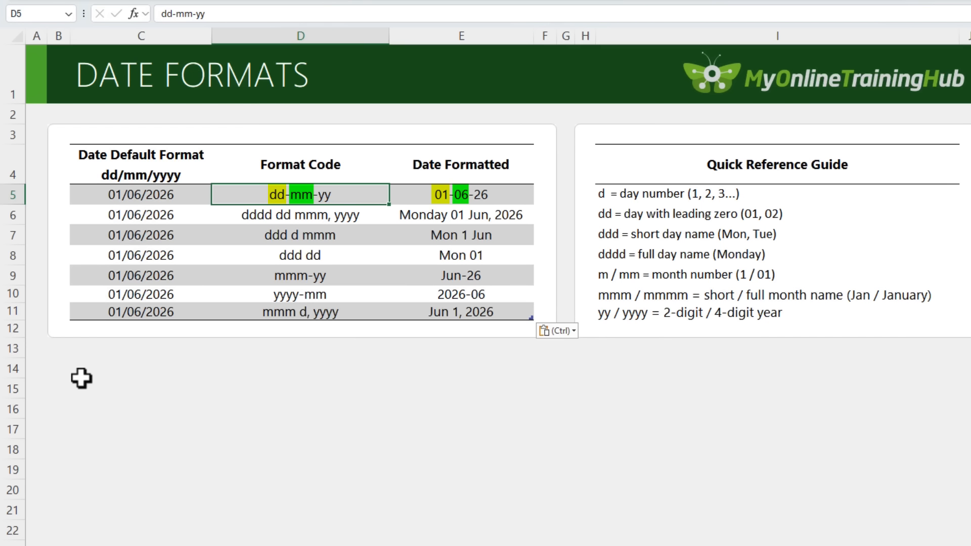
key("Down")
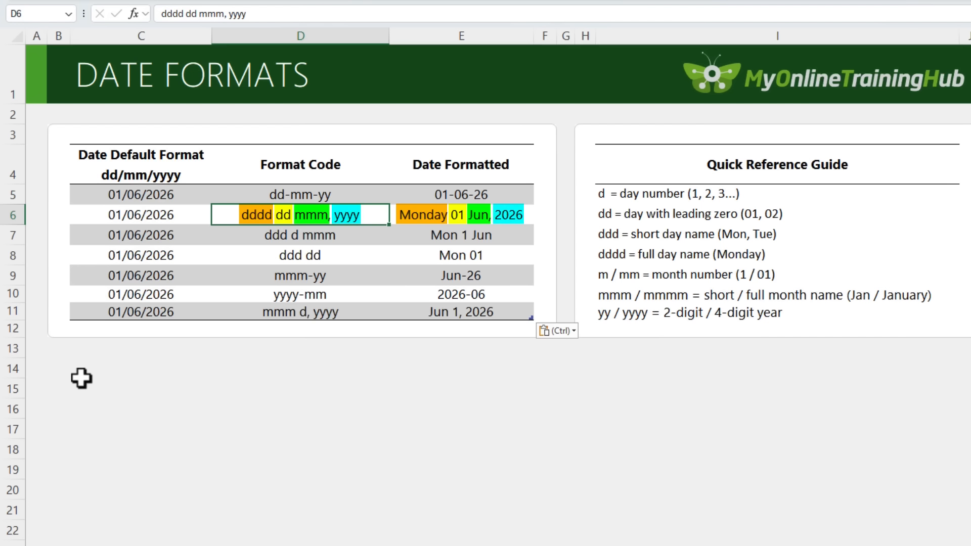
key("Down")
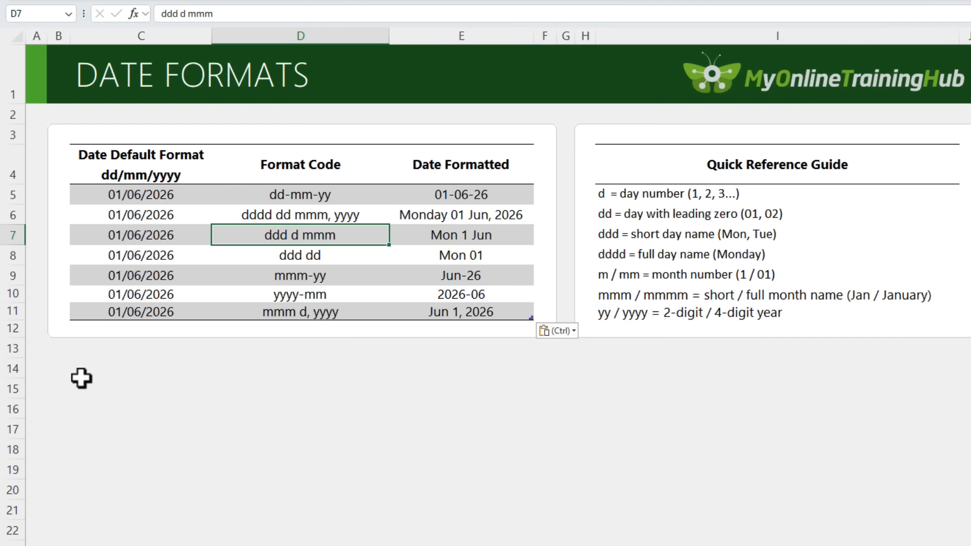
key("Down")
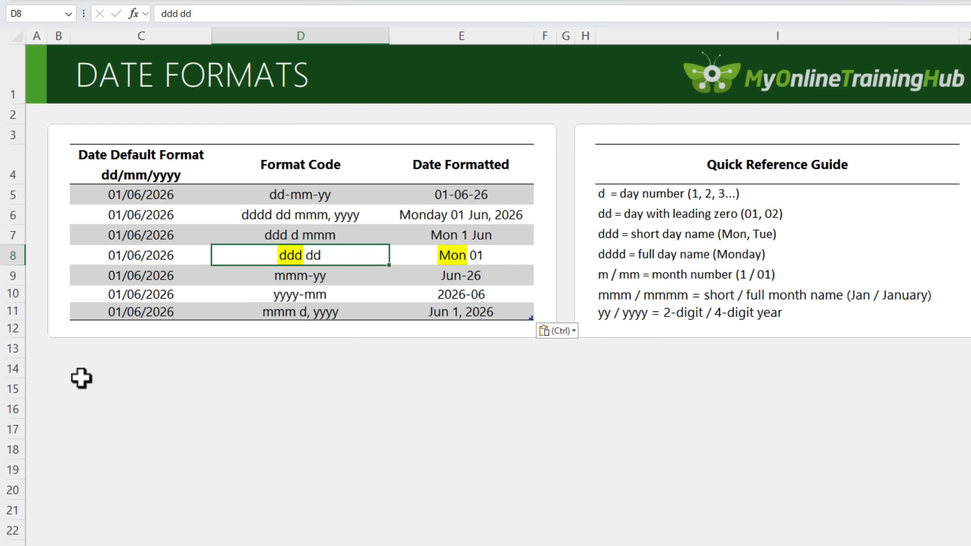
key("Down")
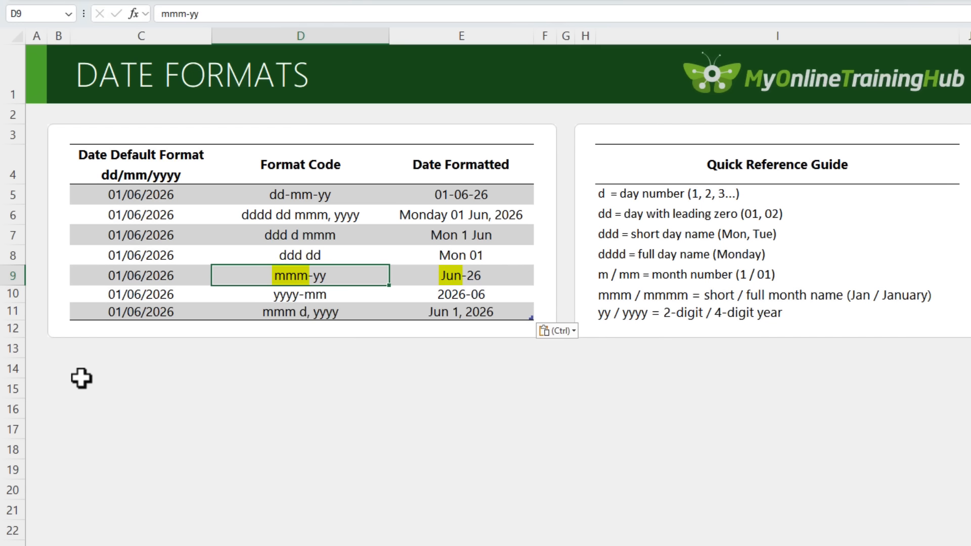
key("Left")
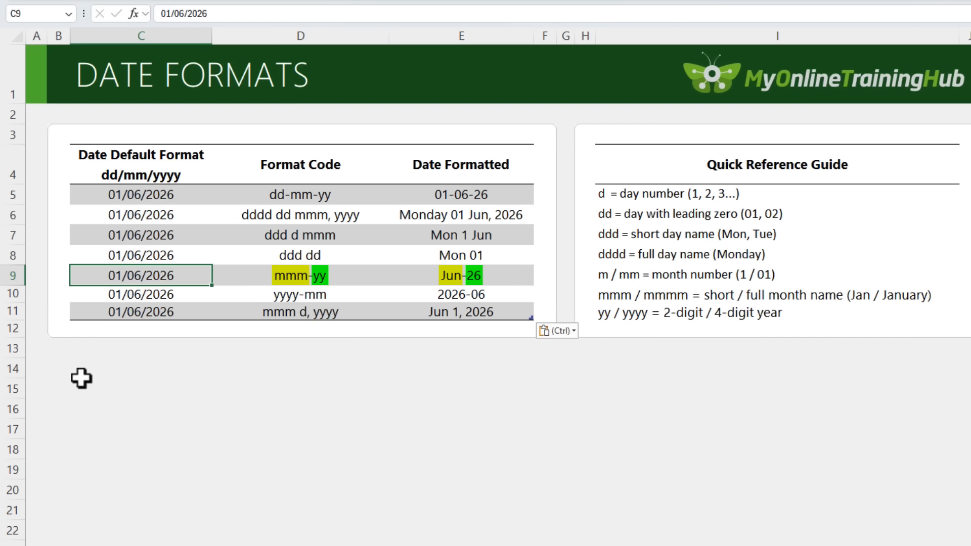
key("Right")
key("Down")
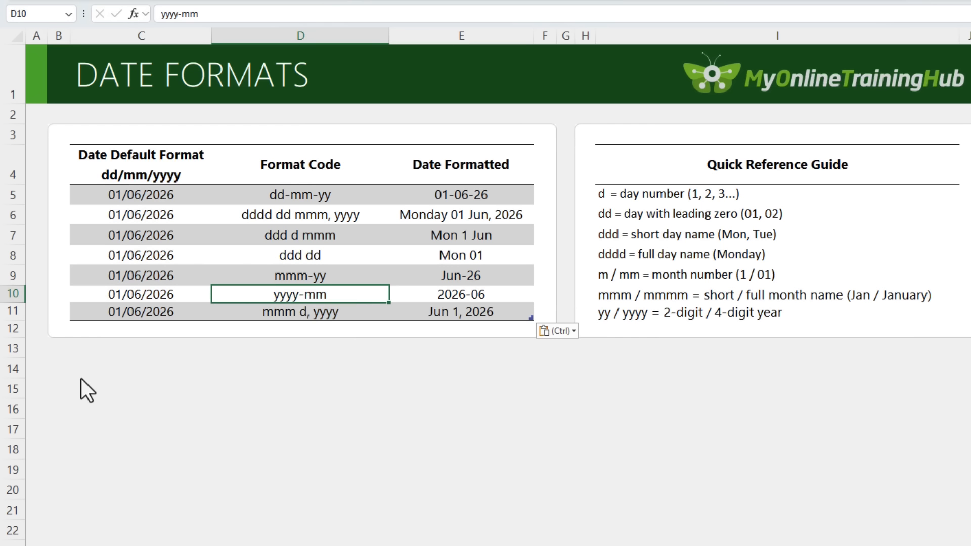
key("Down")
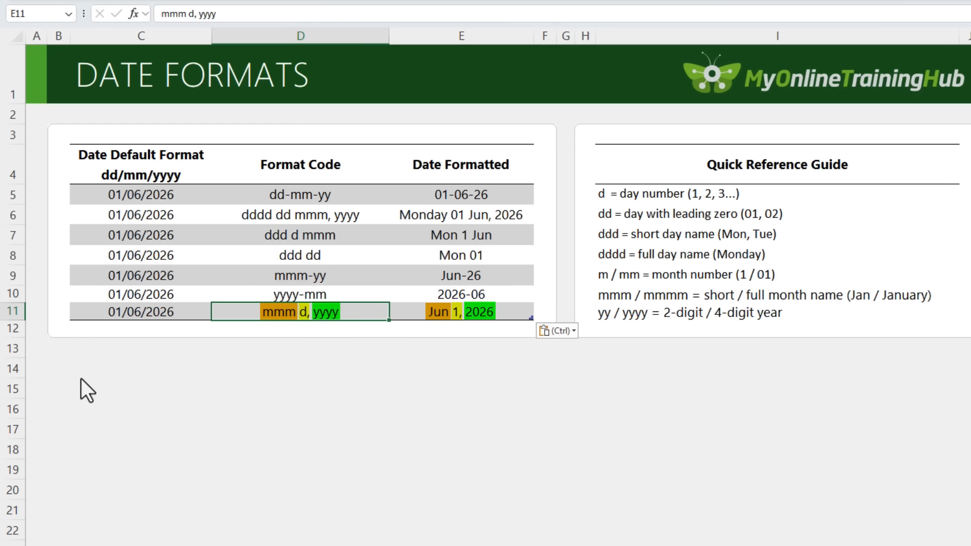
Go back up the Date Formatted cells from E11 to E5 to examine the underlying date values.
key("Right")
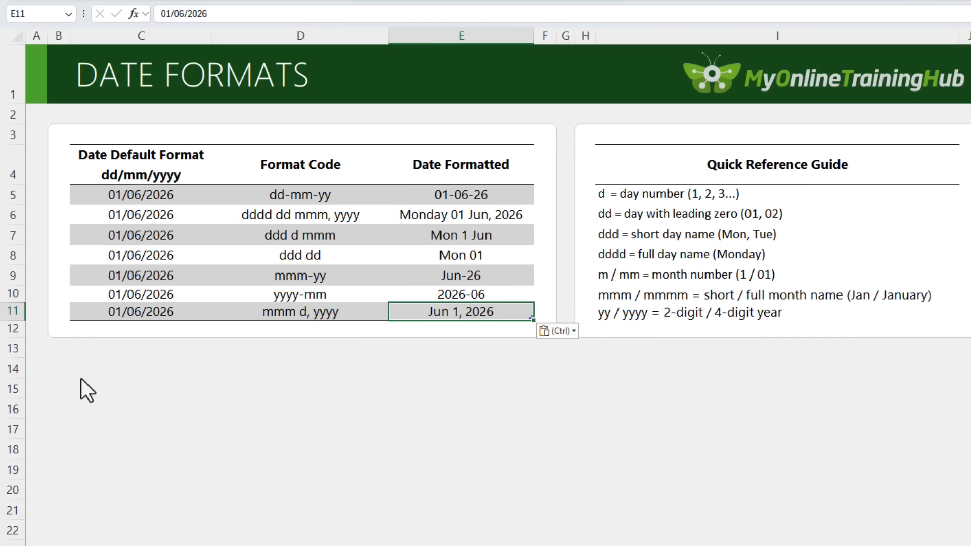
key("Up")
key("Up")
key("Up")
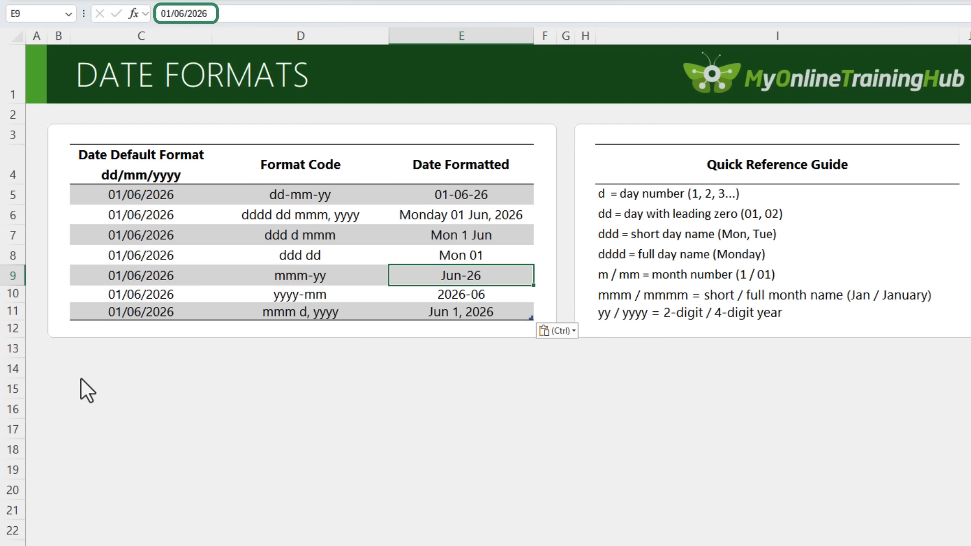
key("Up")
key("Up")
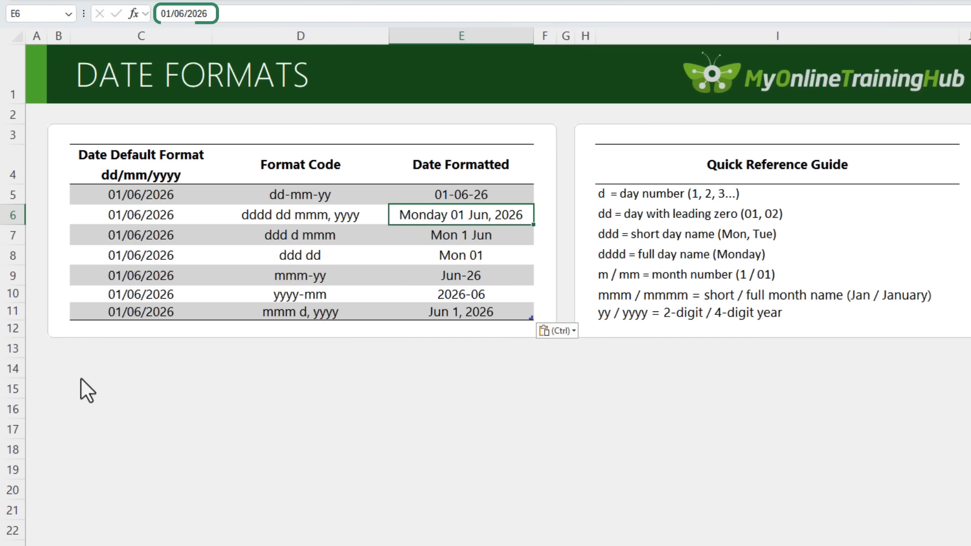
key("Up")
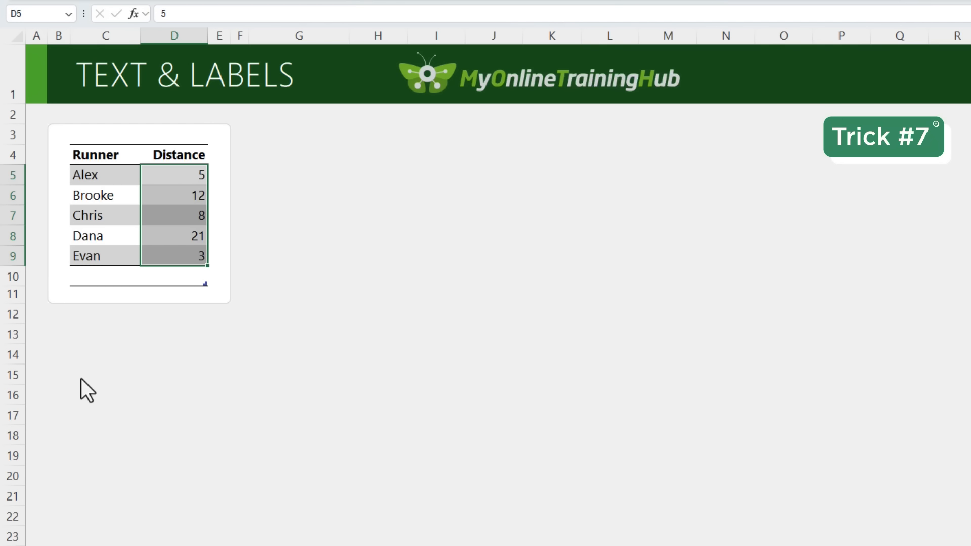
Try to add the unit km directly to the first runner's distance in D5, and inspect the cell's content.
key("F2")
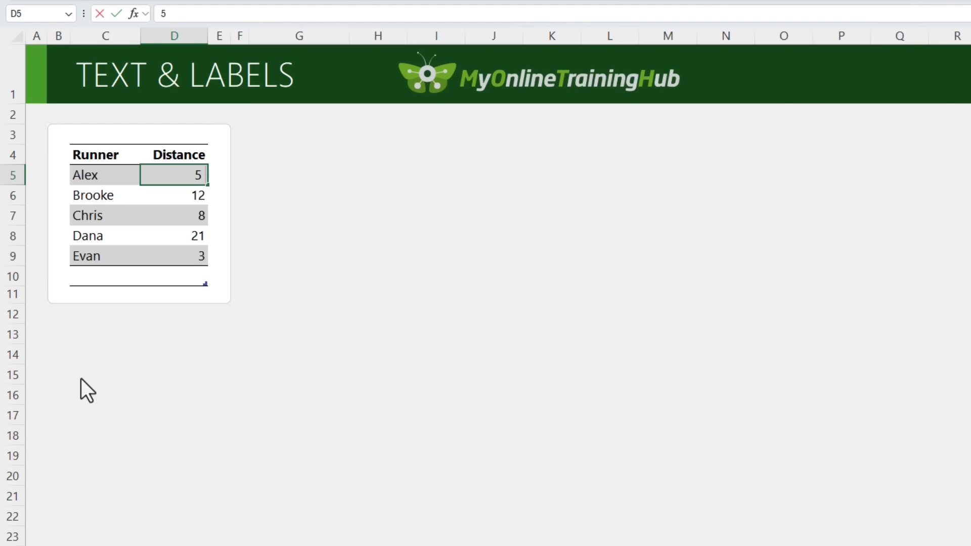
type("km")
key("Return")
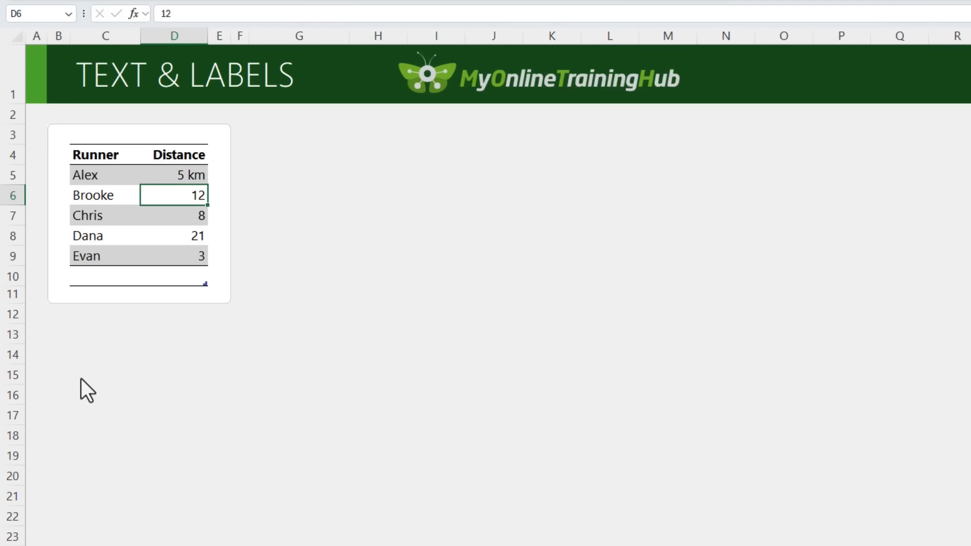
key("Up")
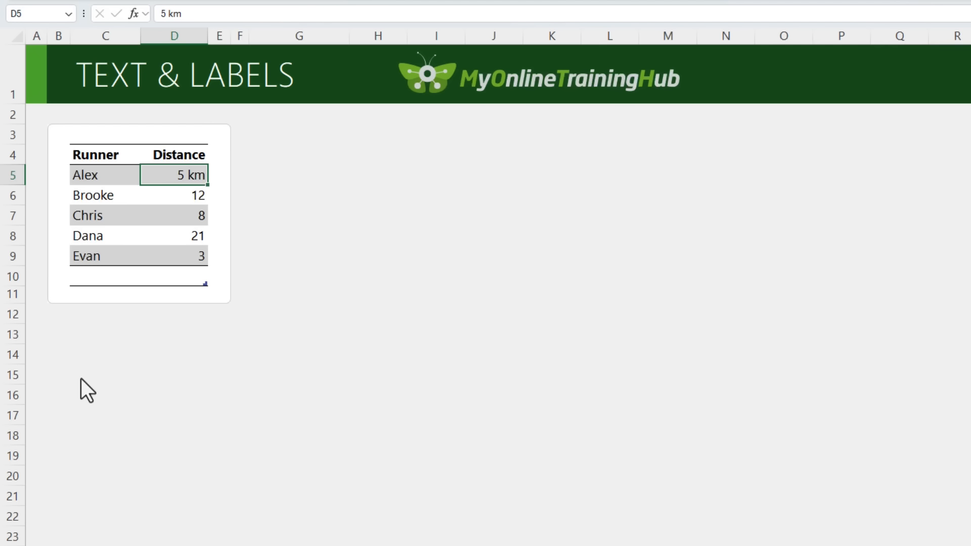
Apply the custom number format 0 "km" to the runners' distances in D5:D9.
key("ctrl+shift+Down")
key("ctrl+1")
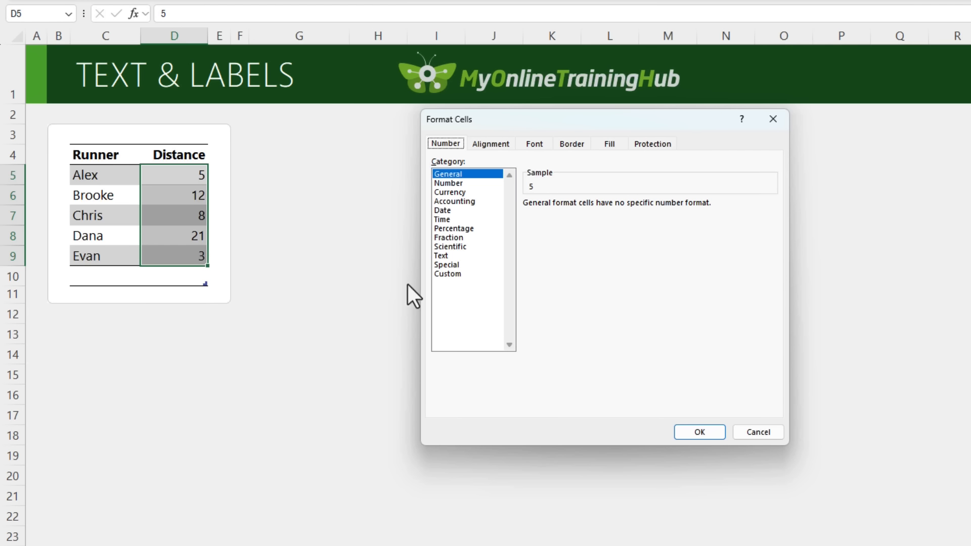
left_click(447, 274)
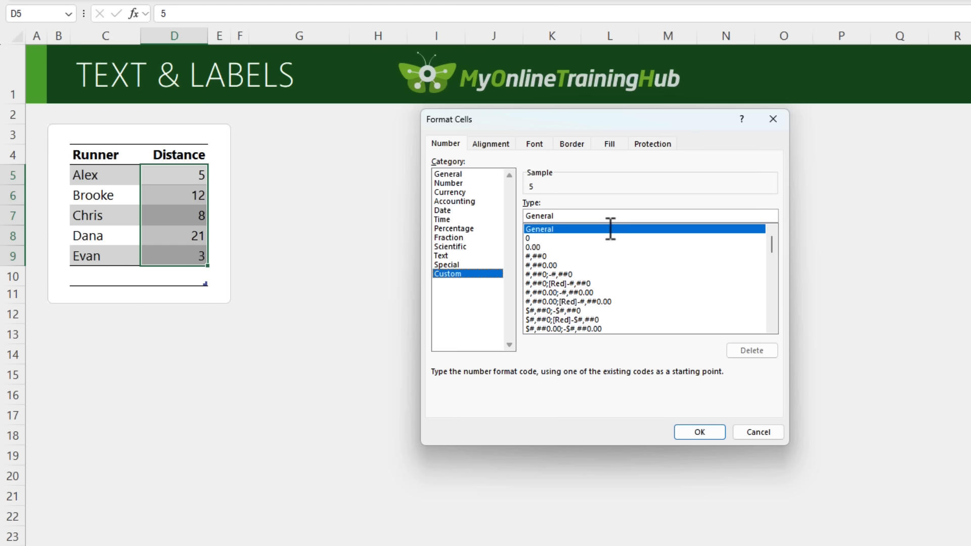
double_click(562, 216)
type("0 \"km")
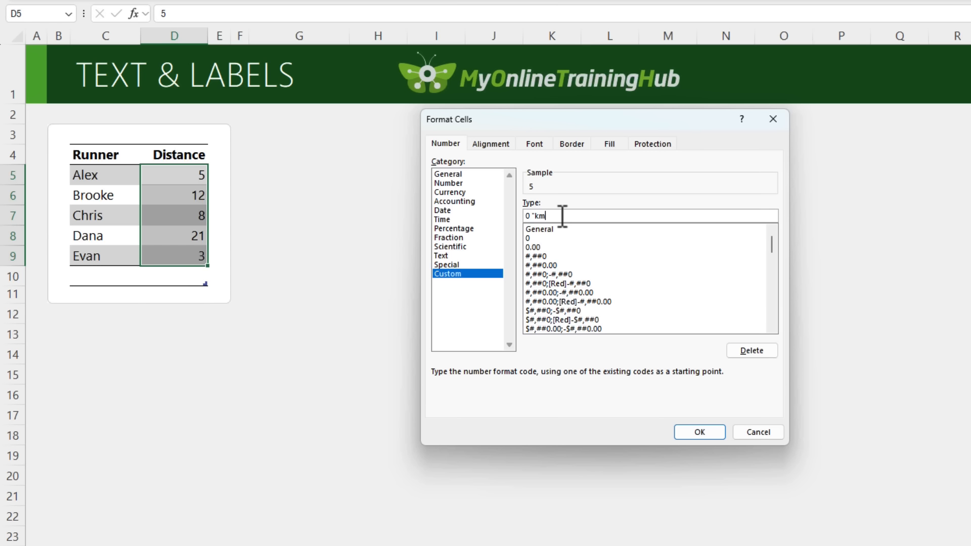
type("\"")
left_click(701, 434)
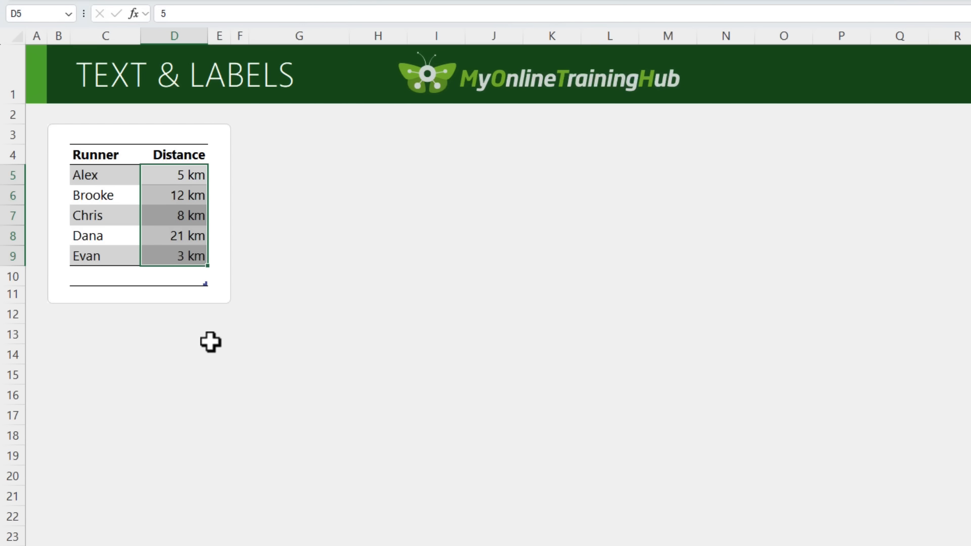
Label the total row Average in C10 and set the Distance total in D10 to the Average function.
left_click(108, 276)
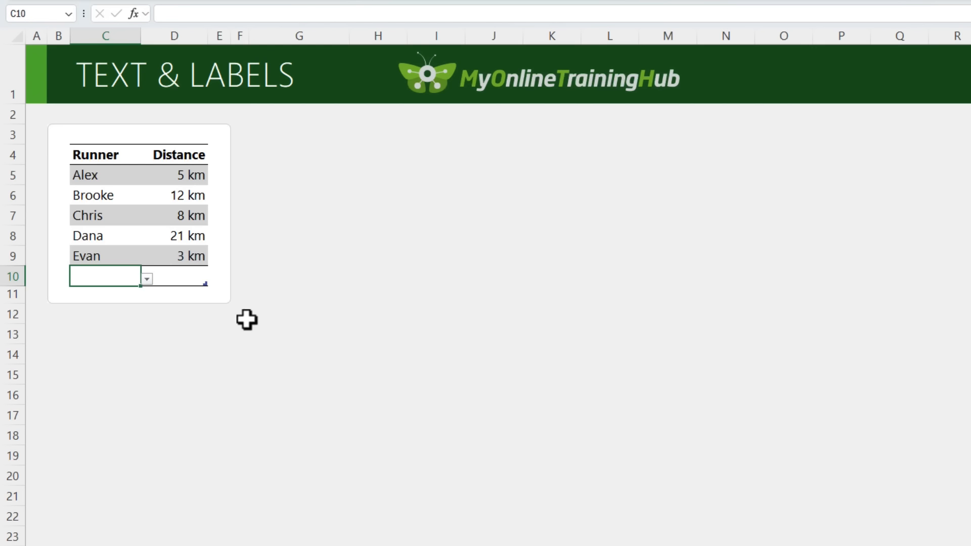
type("Average")
key("Tab")
left_click(214, 279)
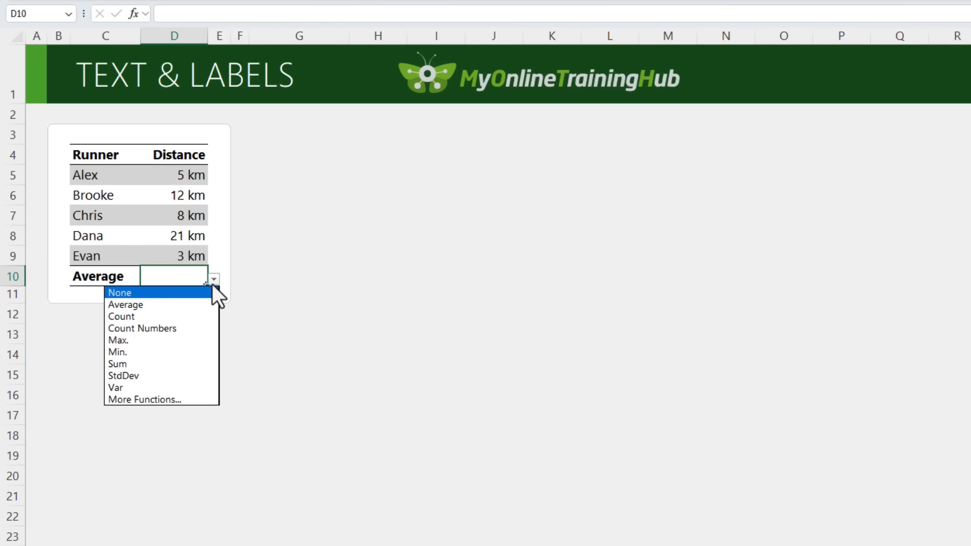
left_click(177, 306)
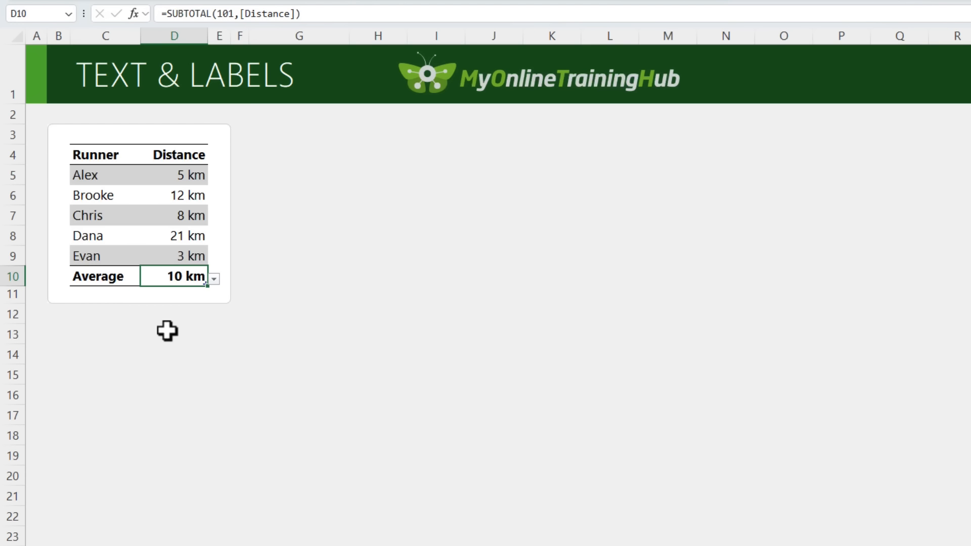
Change the Distance header to "Distance km" and select the distance values including the average, D5:D10.
key("ctrl+Up")
key("F2")
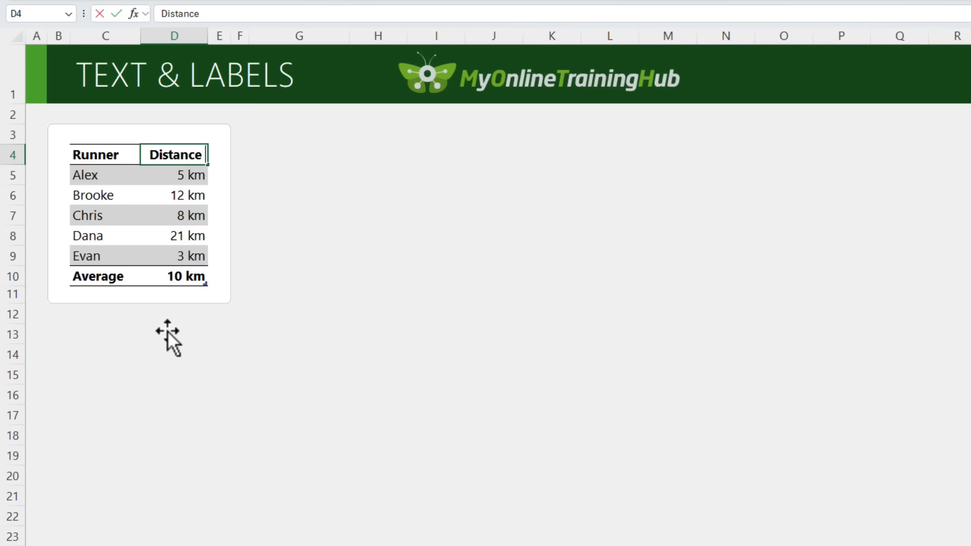
type("km")
key("Return")
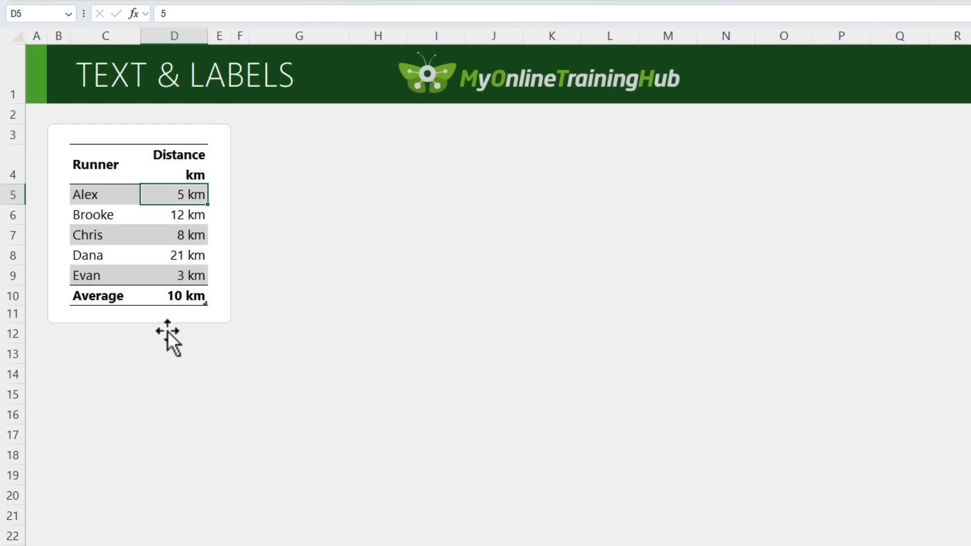
key("Up")
left_click_drag(182, 197, 178, 296)
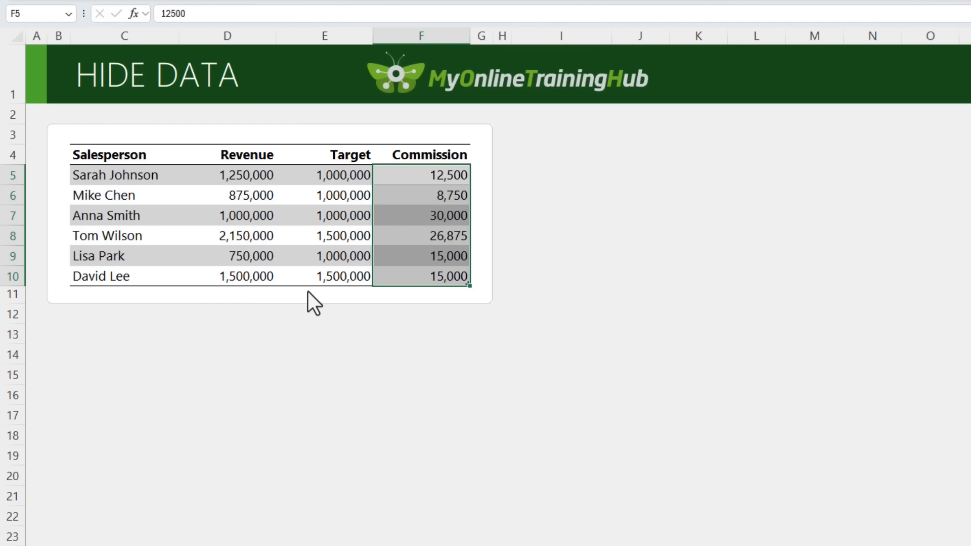
left_click(434, 34)
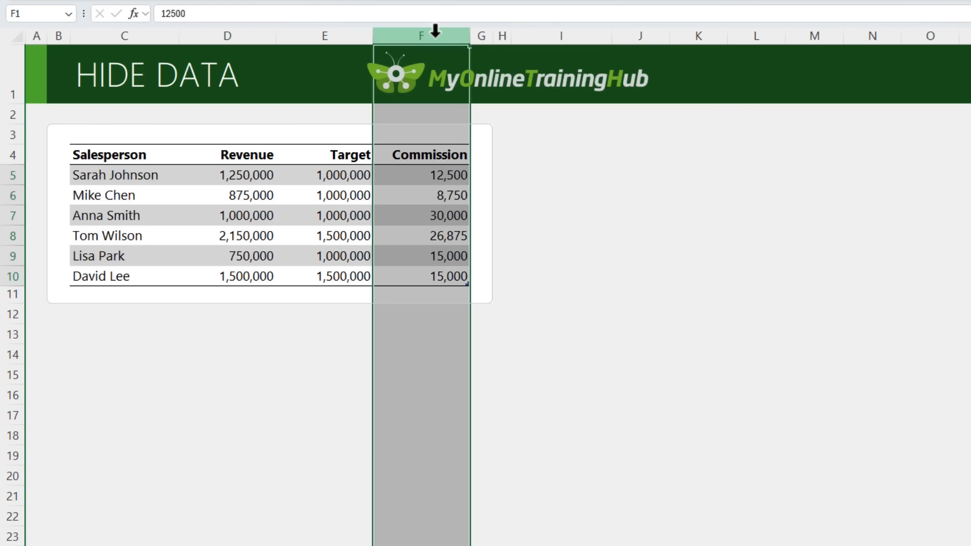
right_click(435, 38)
left_click(424, 39)
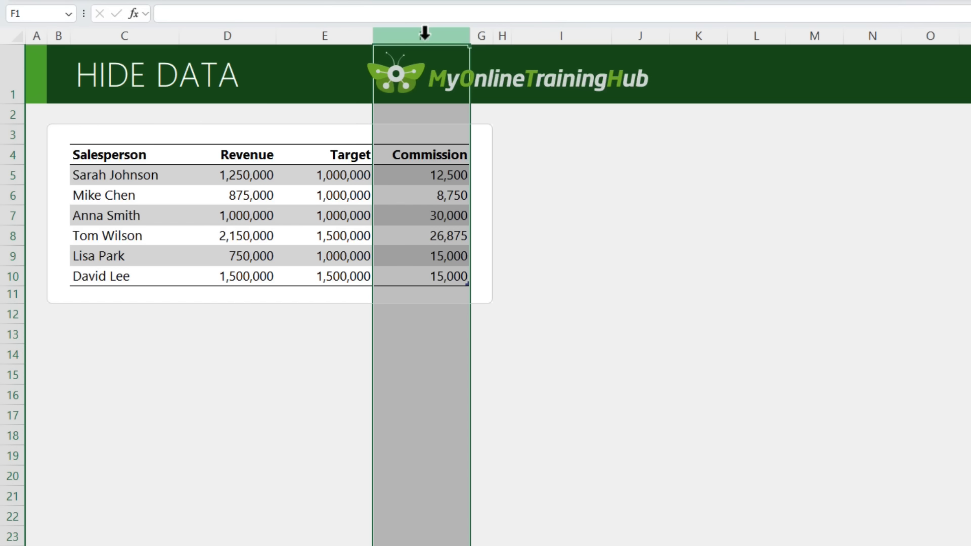
Hide the Commission values in F5:F10 with the custom number format ;;;.
left_click(424, 137)
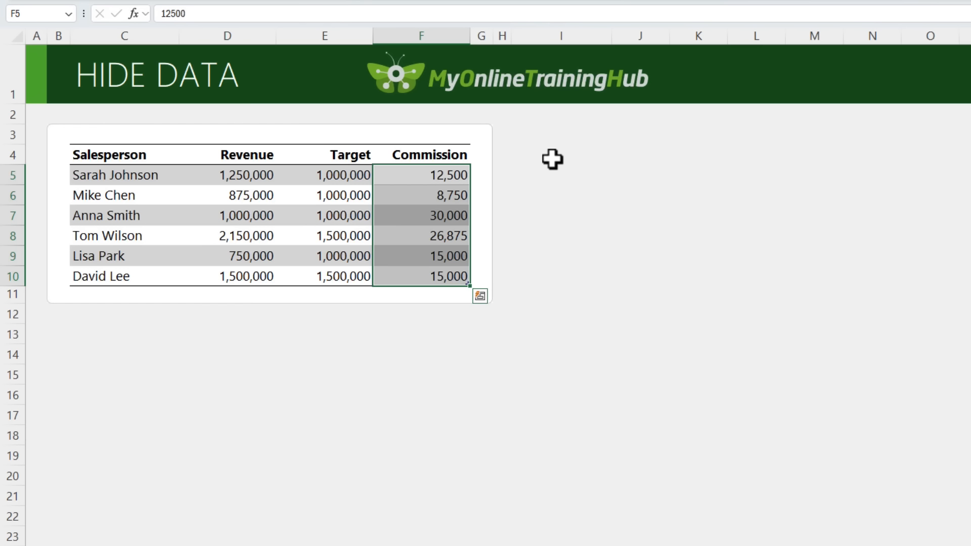
key("ctrl+1")
left_click(487, 273)
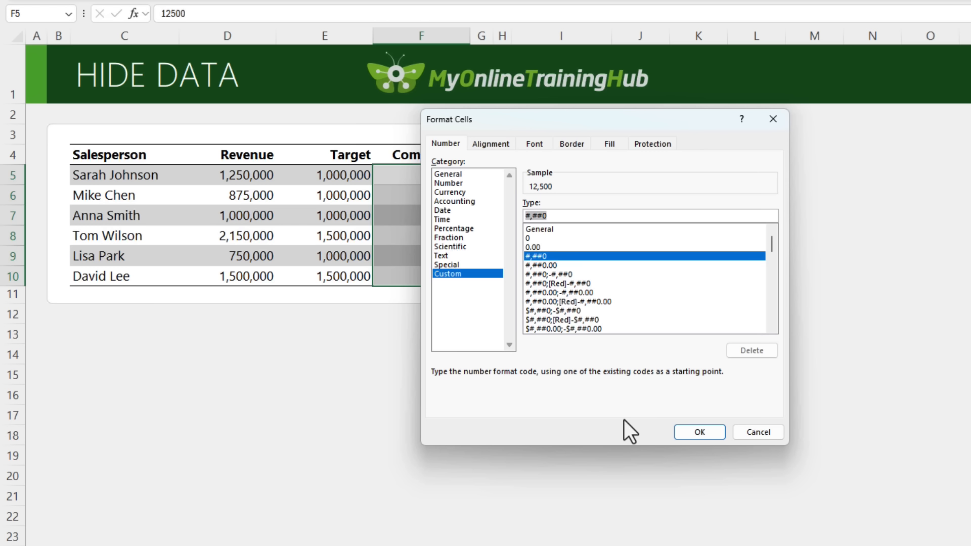
type(";;;")
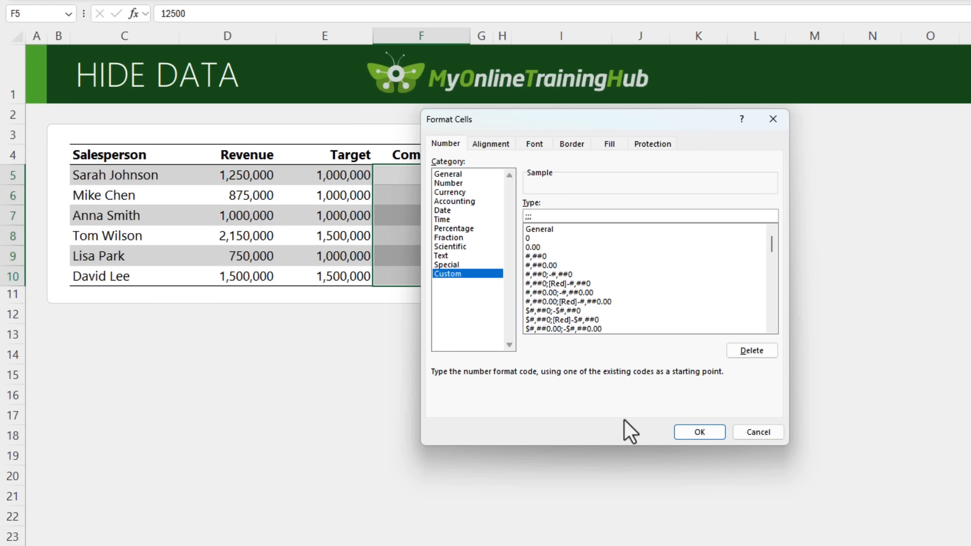
left_click(700, 432)
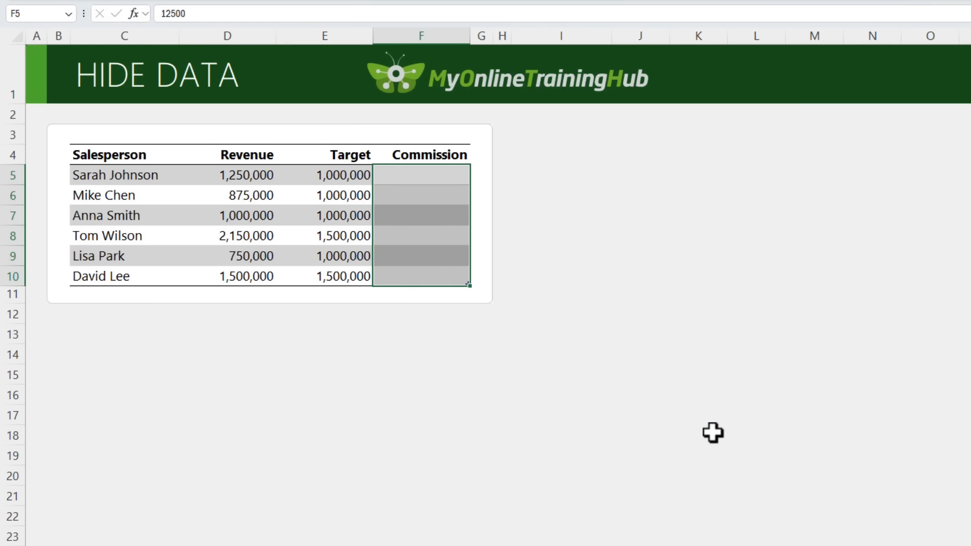
Inspect the underlying values of the hidden Commission cells F5:F10 one by one.
left_click(452, 176)
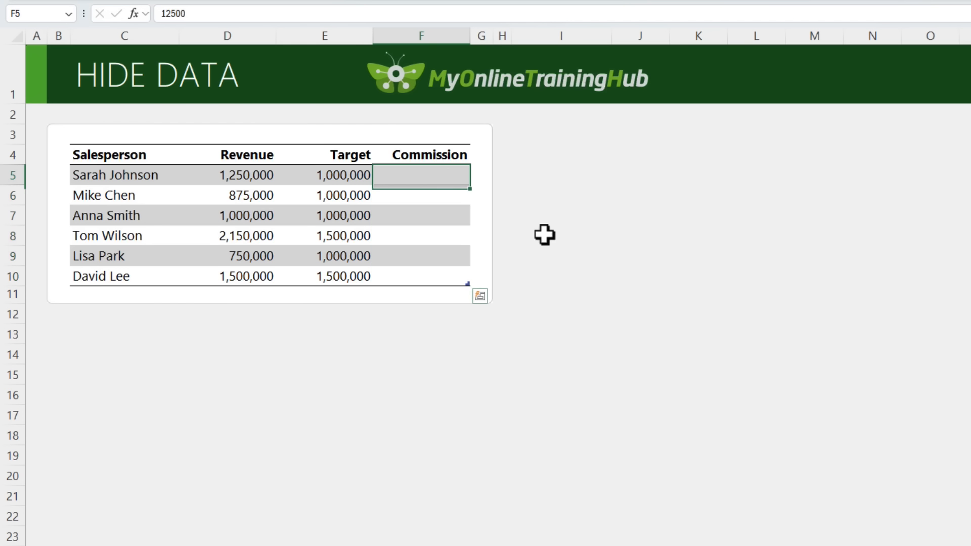
key("Down")
key("Down")
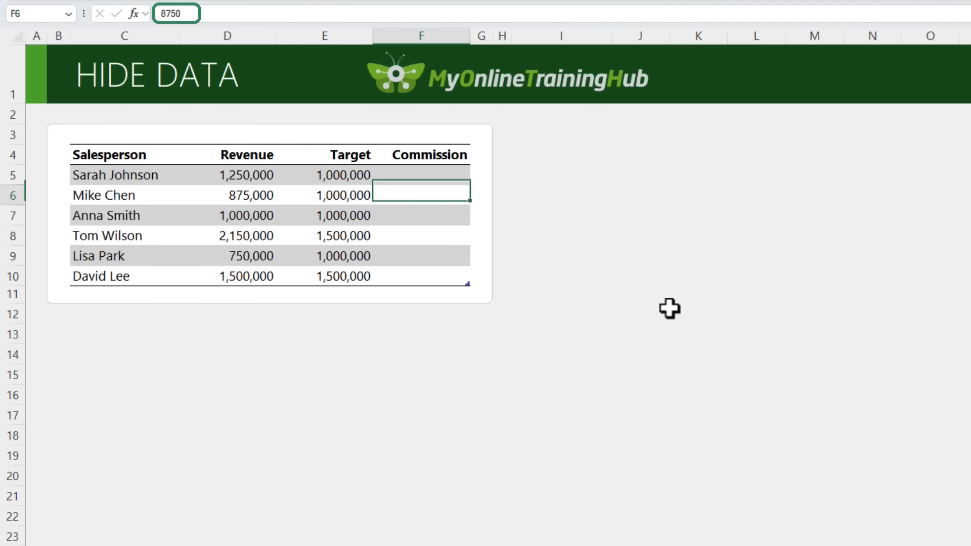
key("Down")
key("Down")
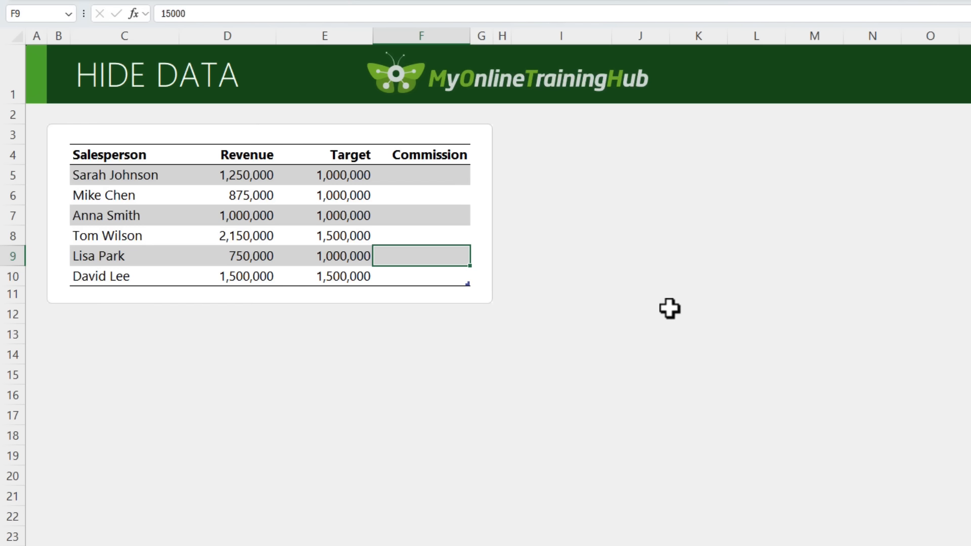
key("Down")
key("Up")
key("Up")
key("Up")
key("Up")
key("Up")
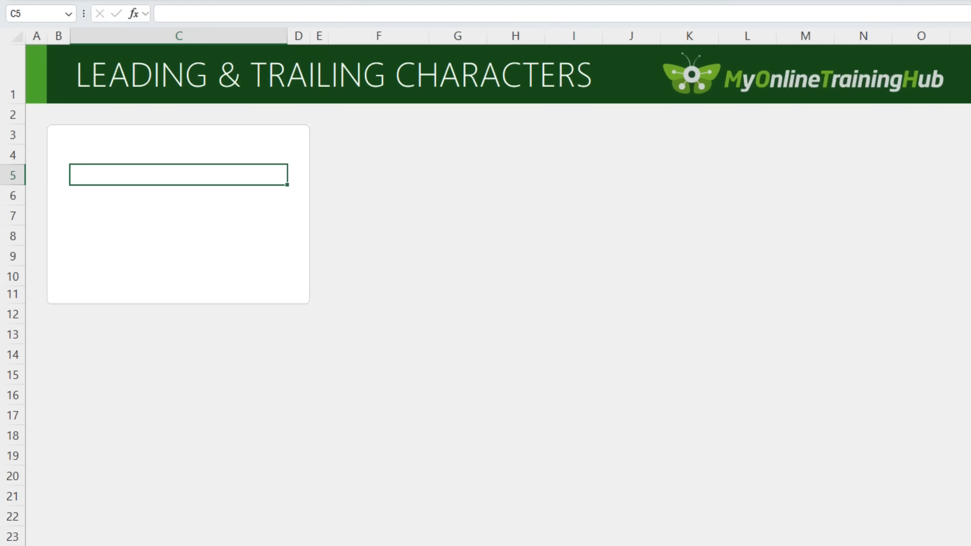
Enter Sign in C5 and apply the custom format @*_ to fill the rest of the cell with underscores.
type("Sign")
key("Return")
left_click(178, 175)
key("ctrl+1")
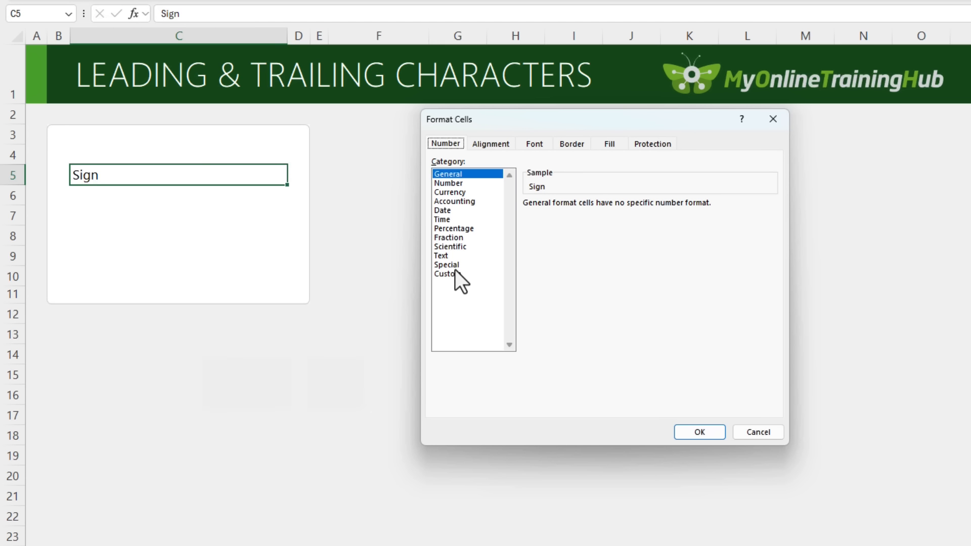
left_click(455, 271)
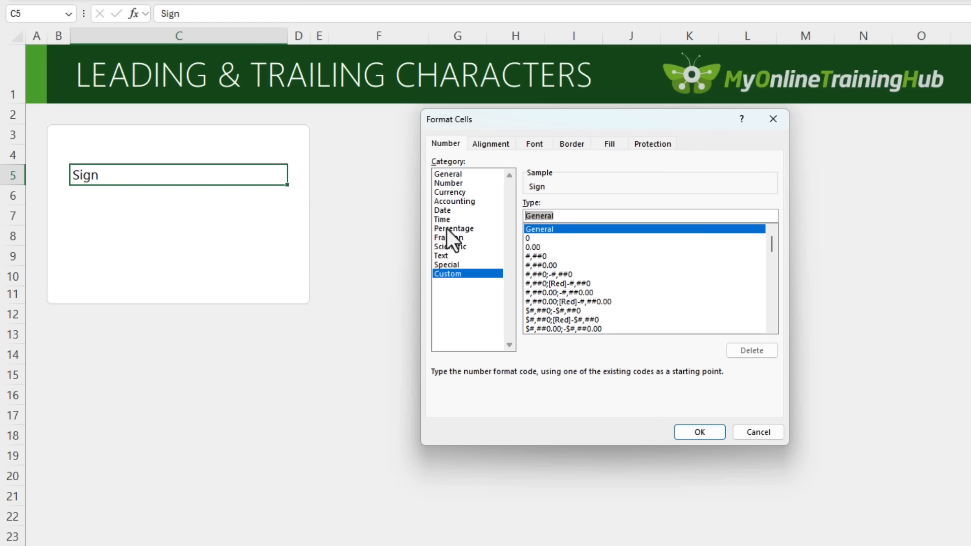
type("@")
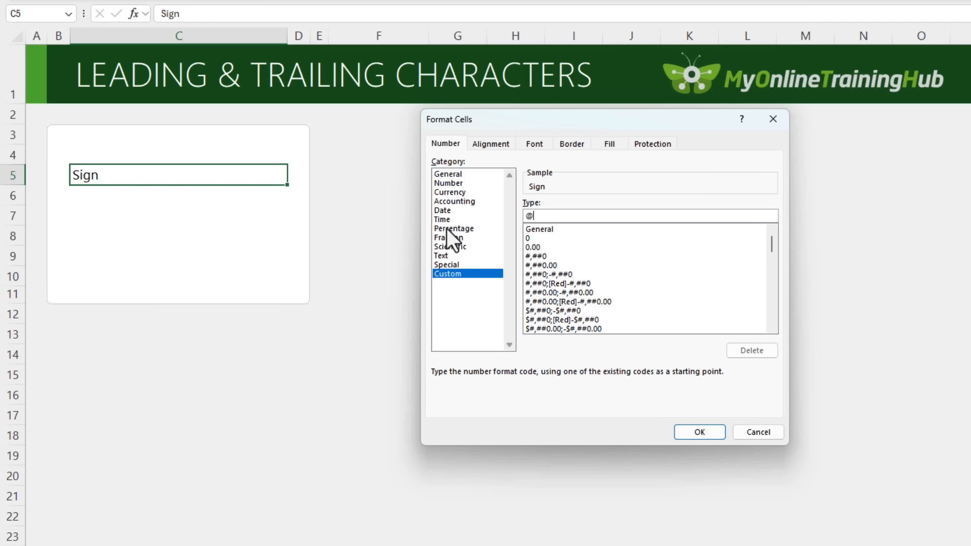
type("*_")
left_click(690, 432)
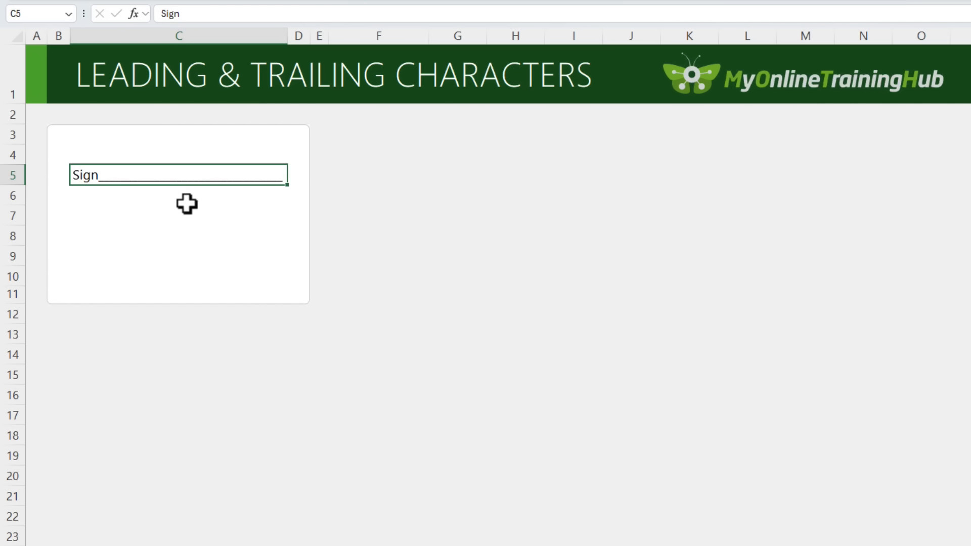
Narrow column C slightly to test how the signature line in C5 adapts.
left_click(186, 203)
left_click(244, 251)
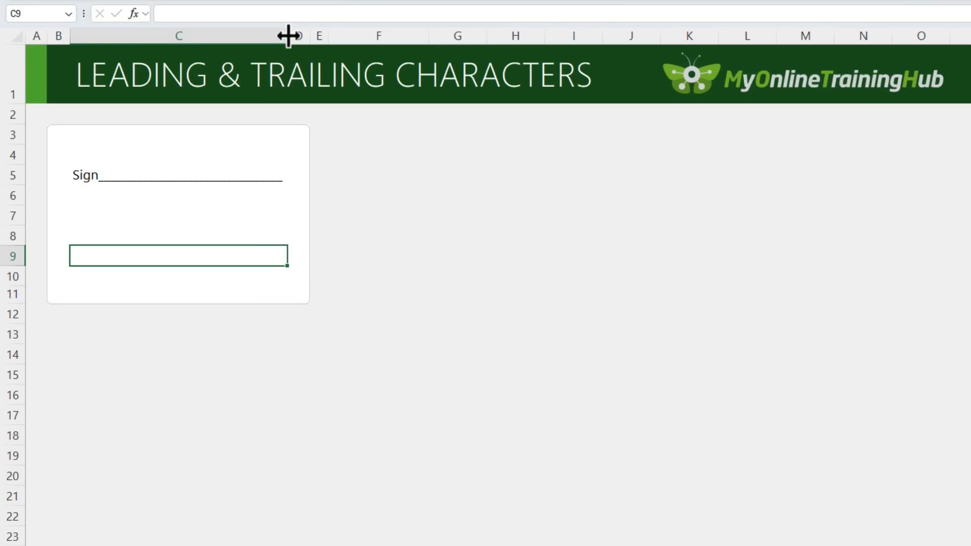
mouse_move(289, 36)
left_mouse_down()
mouse_move(341, 36)
mouse_move(257, 36)
mouse_move(297, 41)
mouse_move(269, 38)
left_mouse_up()
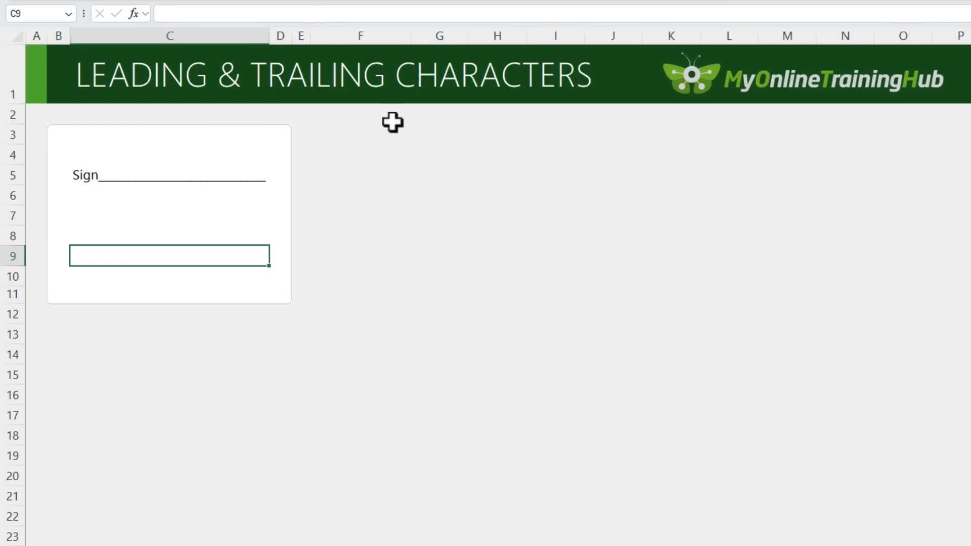
Enter the text Pg 10 in C8.
key("Up")
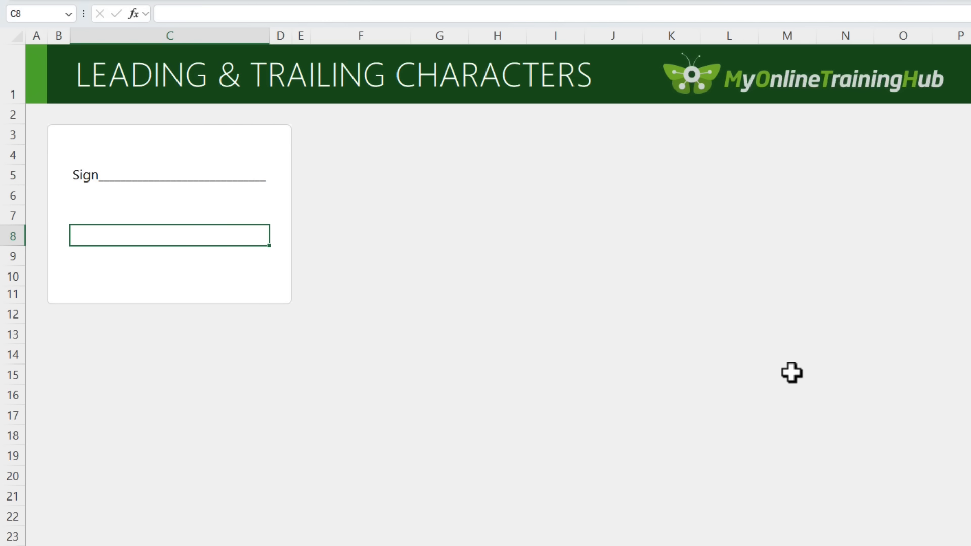
type("Pg 10")
key("Return")
Apply the custom format *.@ to C8 to fill the space before its text with dots.
key("Up")
key("ctrl+1")
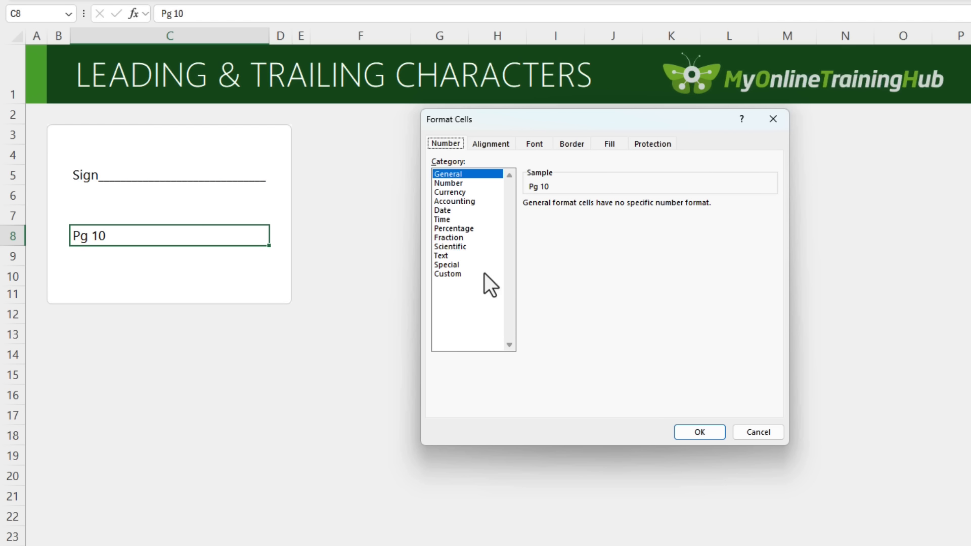
left_click(460, 275)
double_click(567, 216)
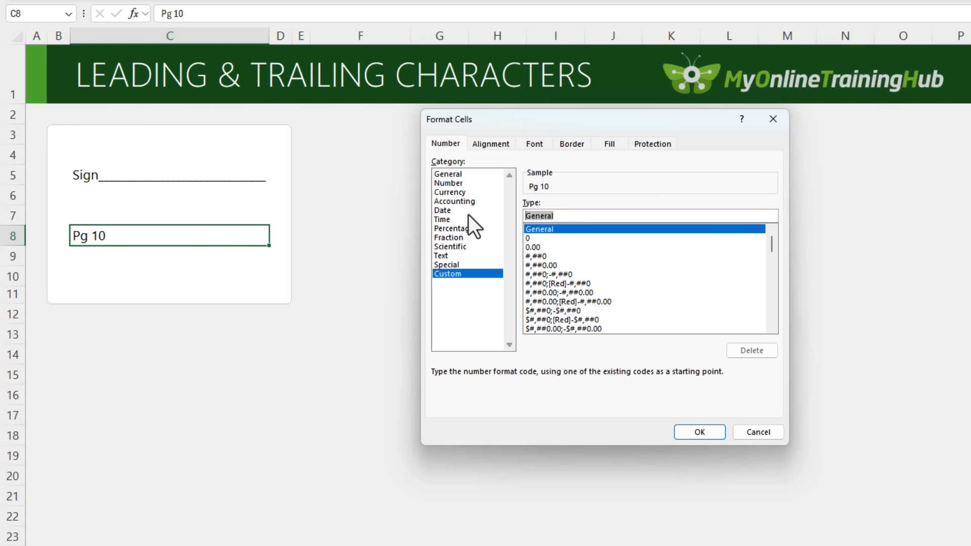
type("*.")
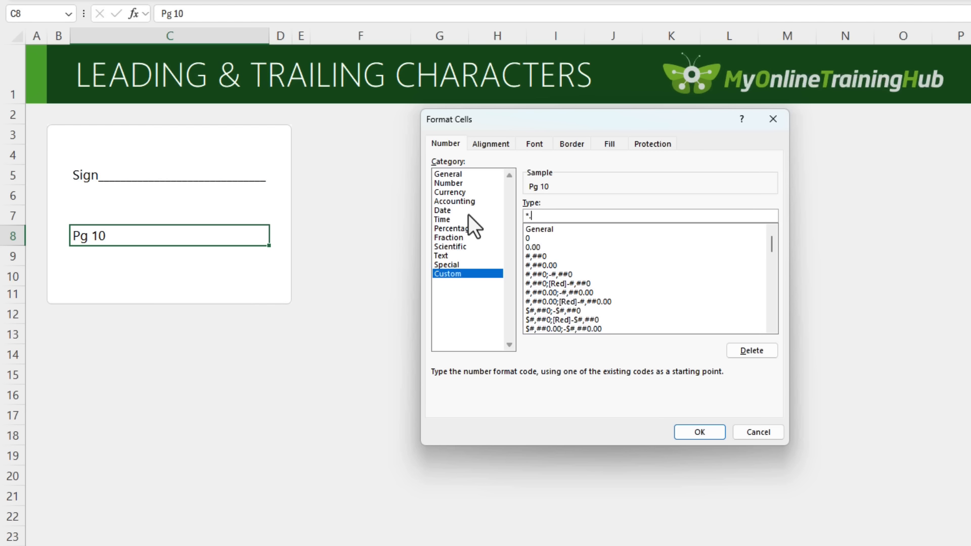
type("@")
left_click(708, 430)
left_click(219, 280)
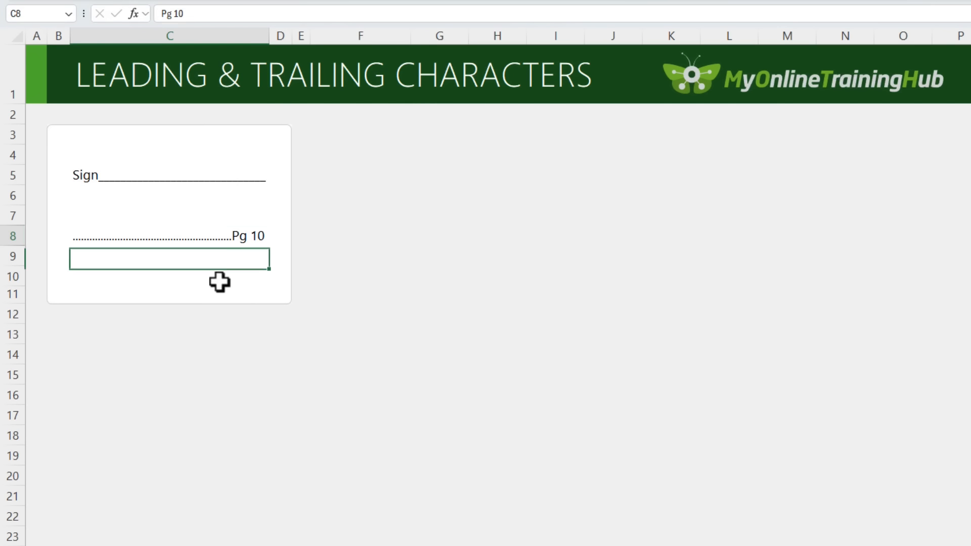
Test the repeating underscores and dots by widening column C and narrowing it back.
left_click_drag(264, 36, 310, 41)
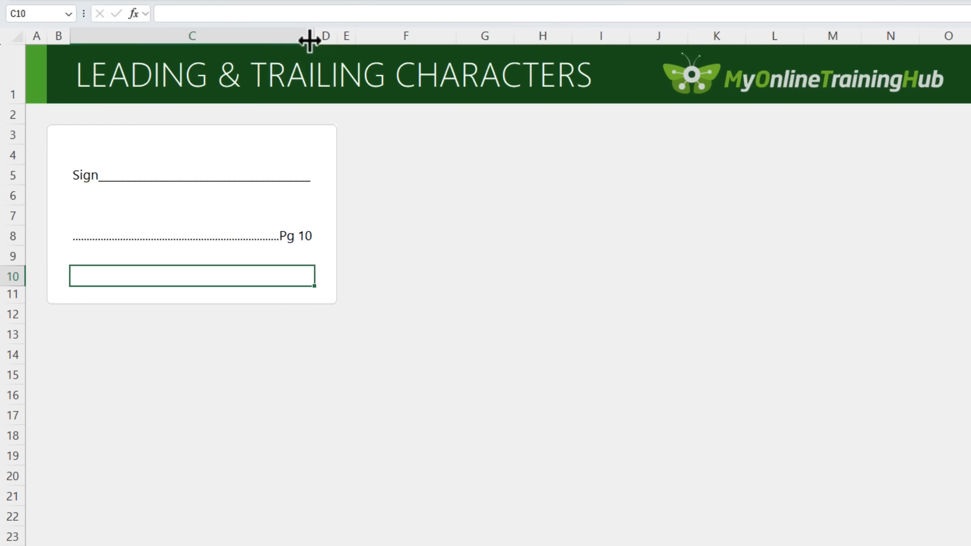
mouse_move(284, 40)
left_mouse_down()
mouse_move(318, 40)
mouse_move(270, 40)
left_mouse_up()
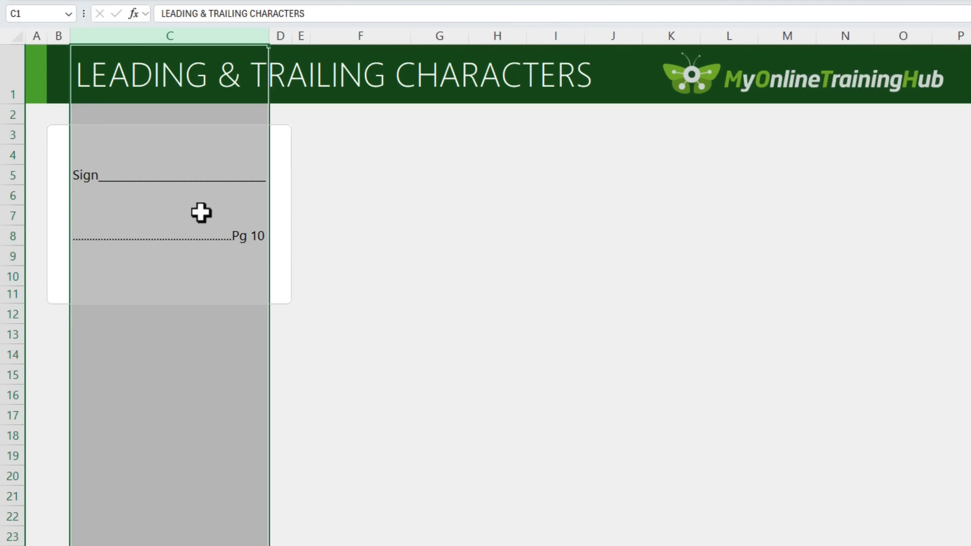
left_click(169, 286)
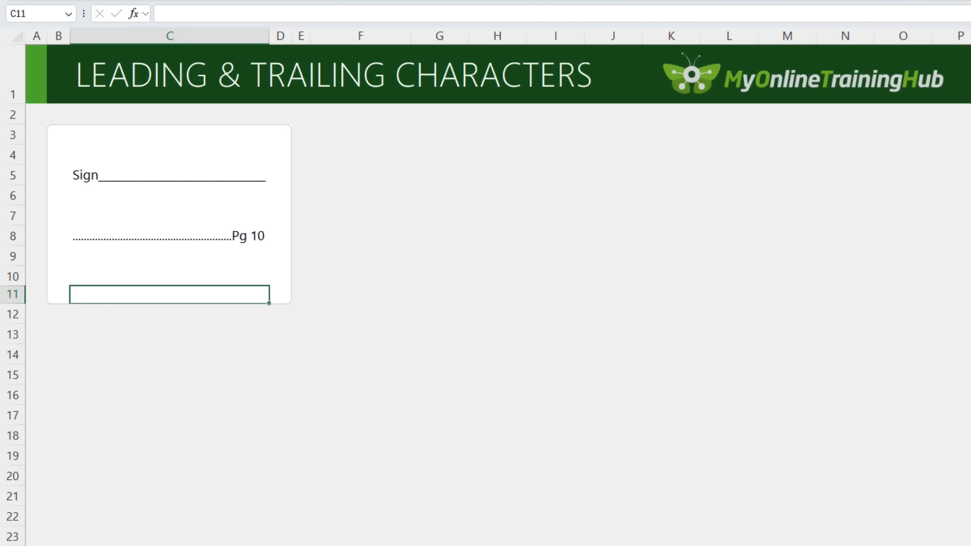
left_click(169, 276)
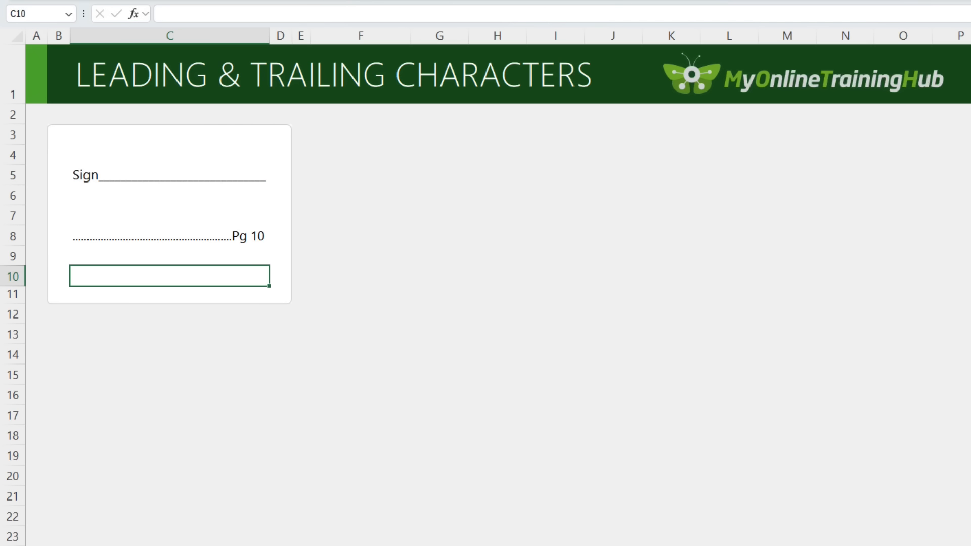